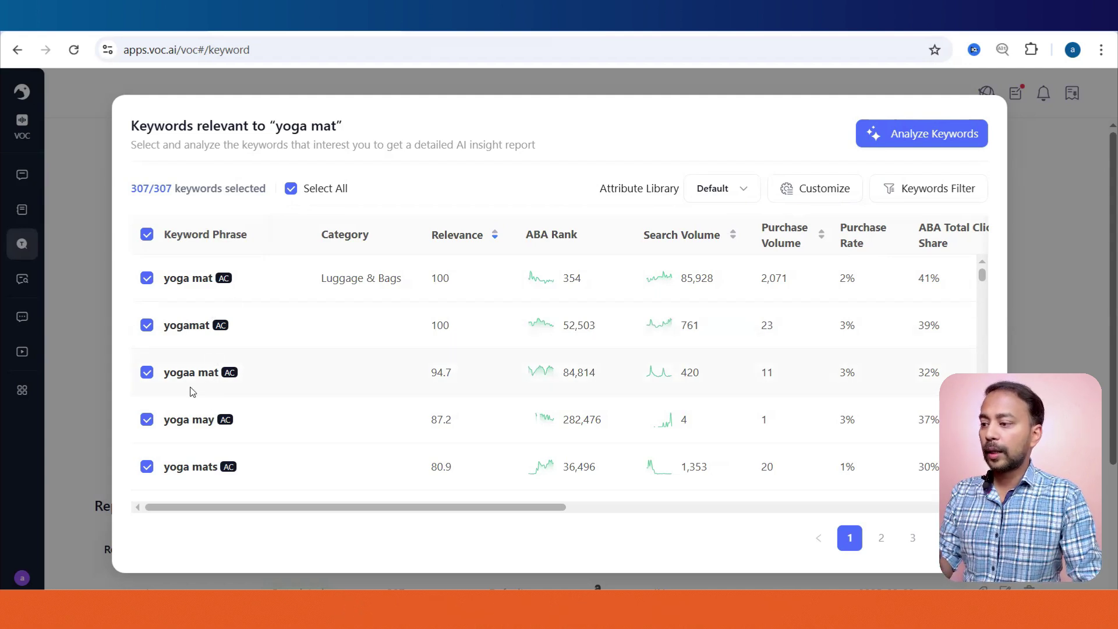
- Review the keyword phrases relevant to "yoga mat" and all their metric columns, and close the keyword list
scroll(192, 391, down, 10)
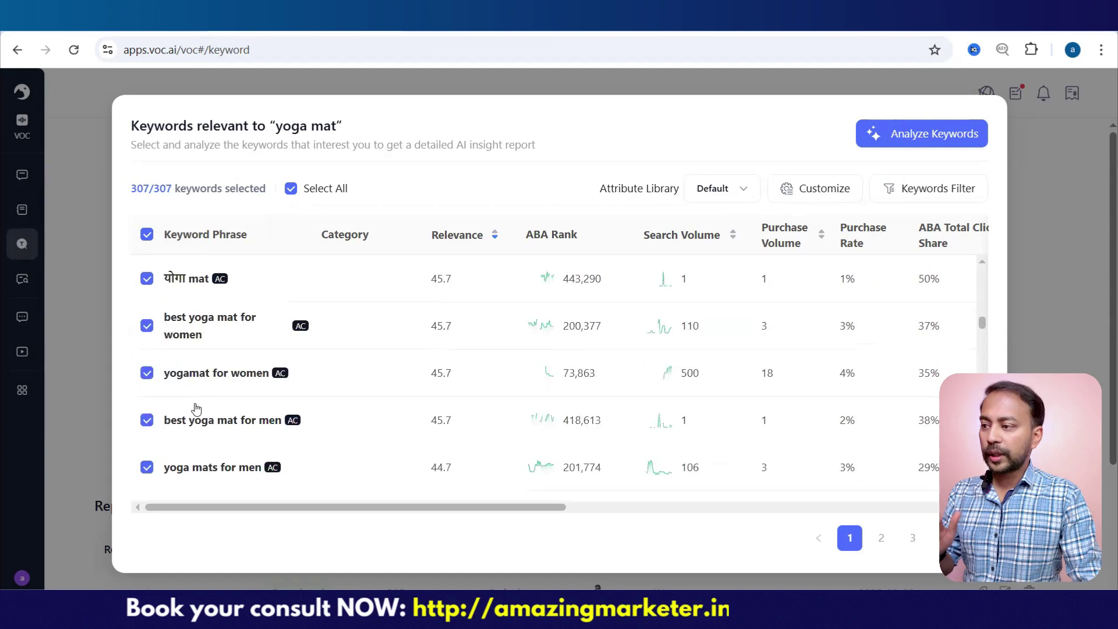
scroll(197, 410, down, 5)
scroll(197, 412, up, 15)
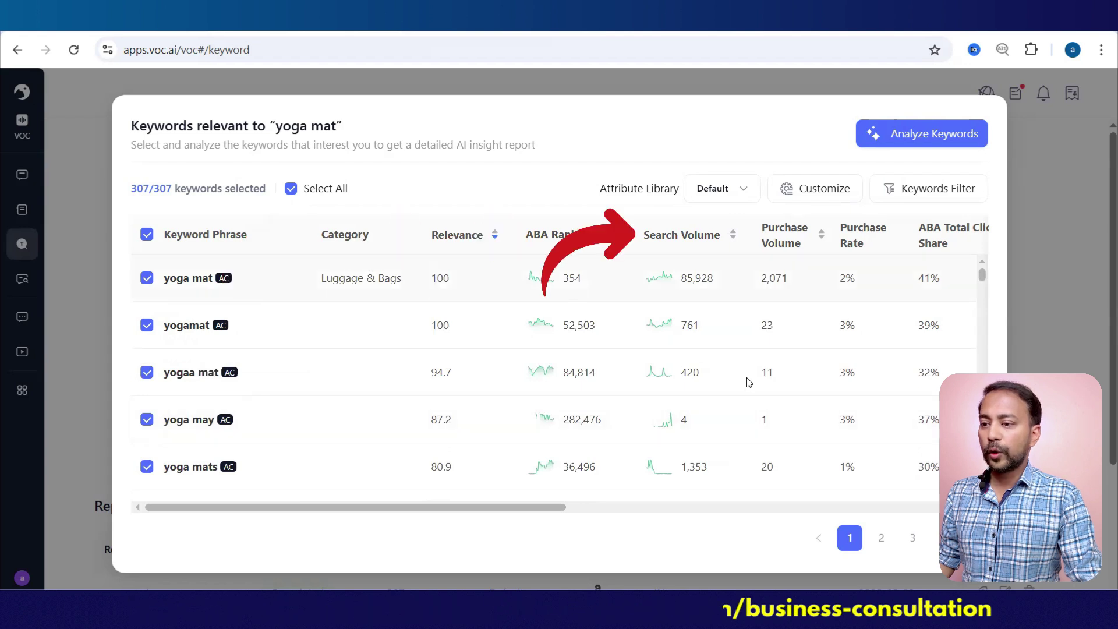
scroll(747, 378, right, 1)
scroll(747, 379, right, 8)
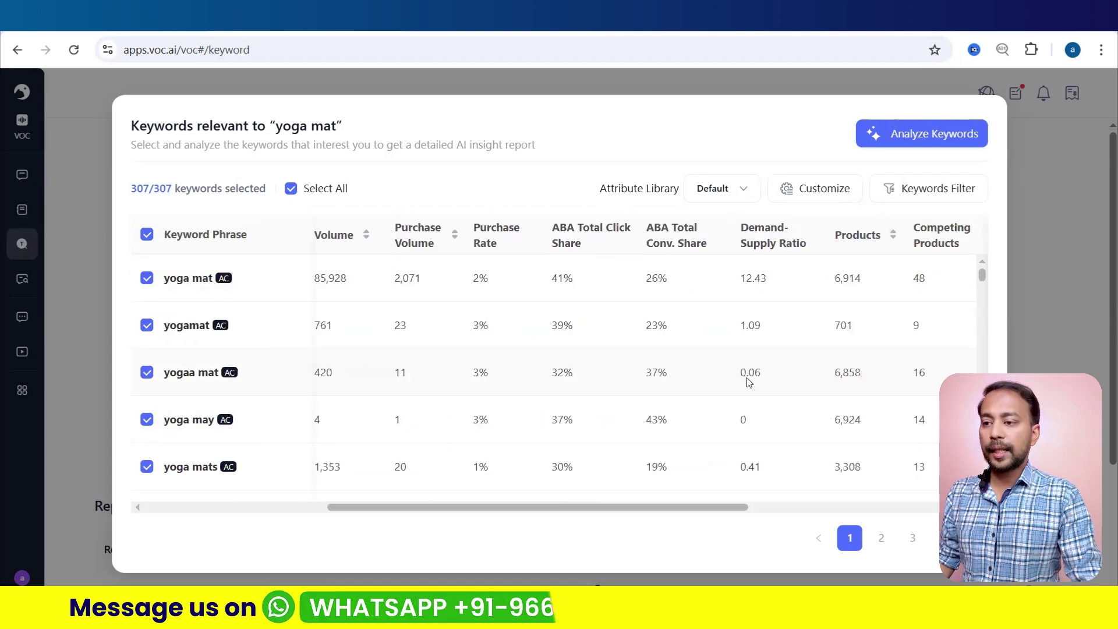
scroll(748, 379, right, 5)
scroll(748, 383, left, 15)
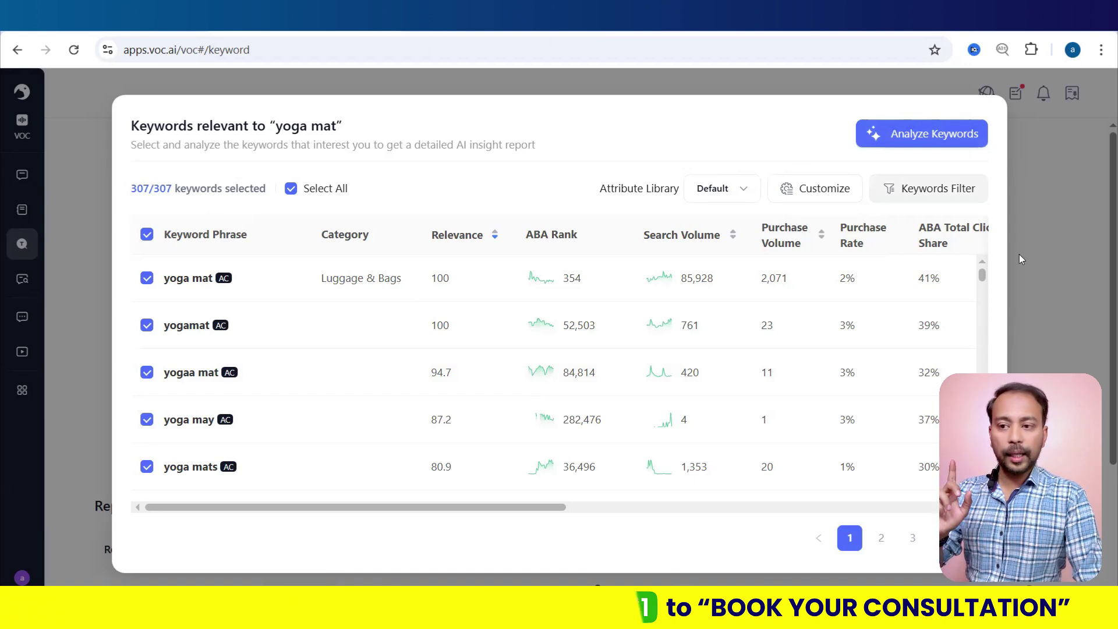
click(1051, 258)
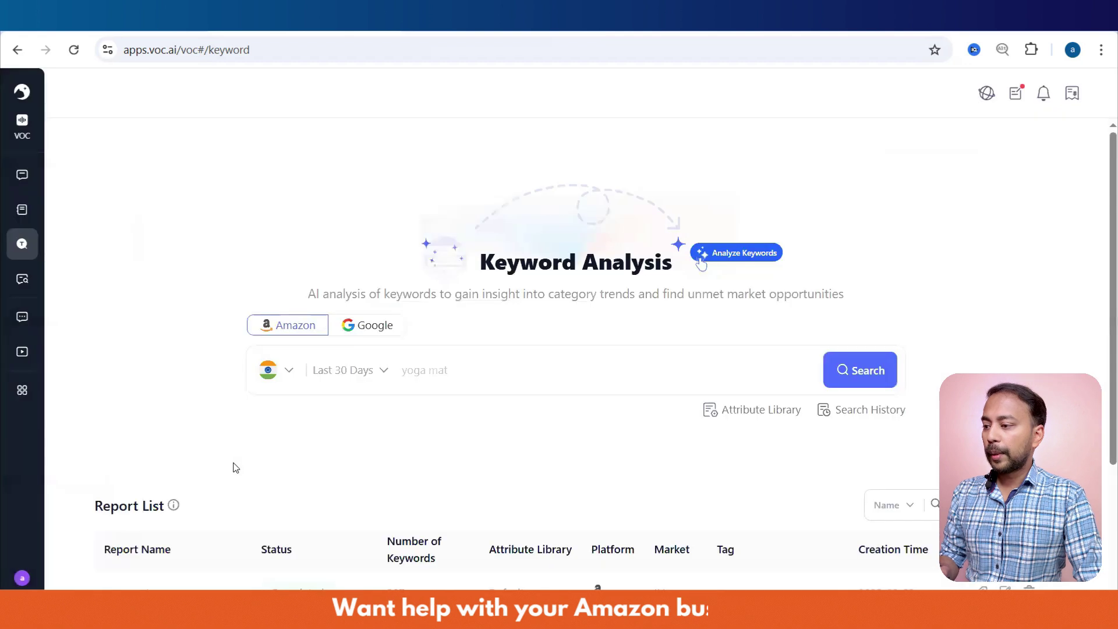
- Open the yoga mat report from the report list and examine its Attribute Classification chart and AI Summary
scroll(148, 430, down, 3)
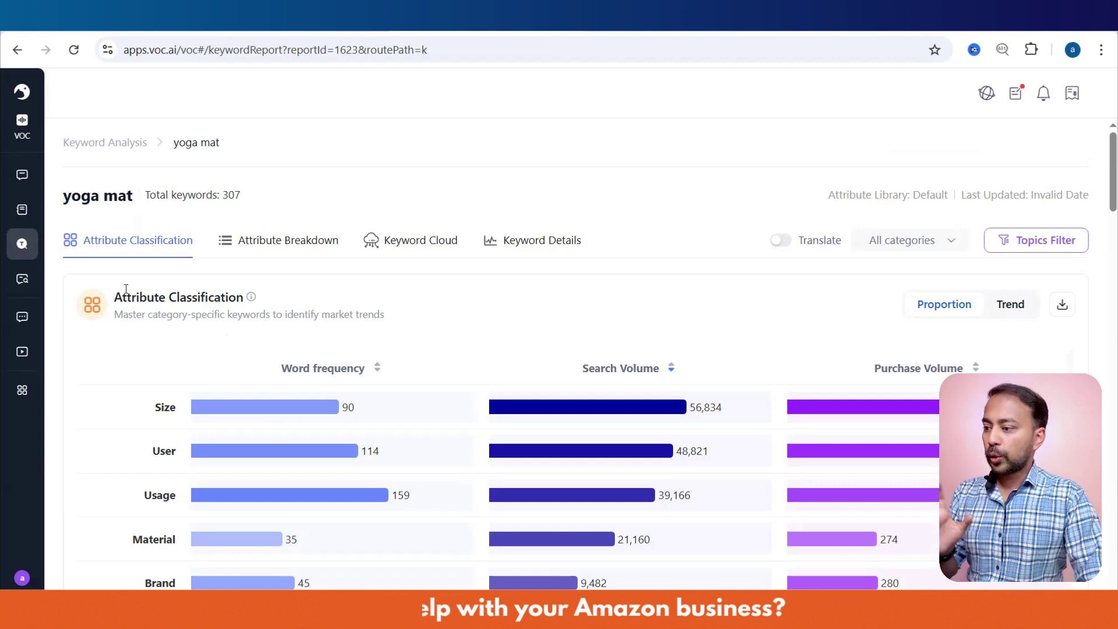
scroll(169, 250, down, 3)
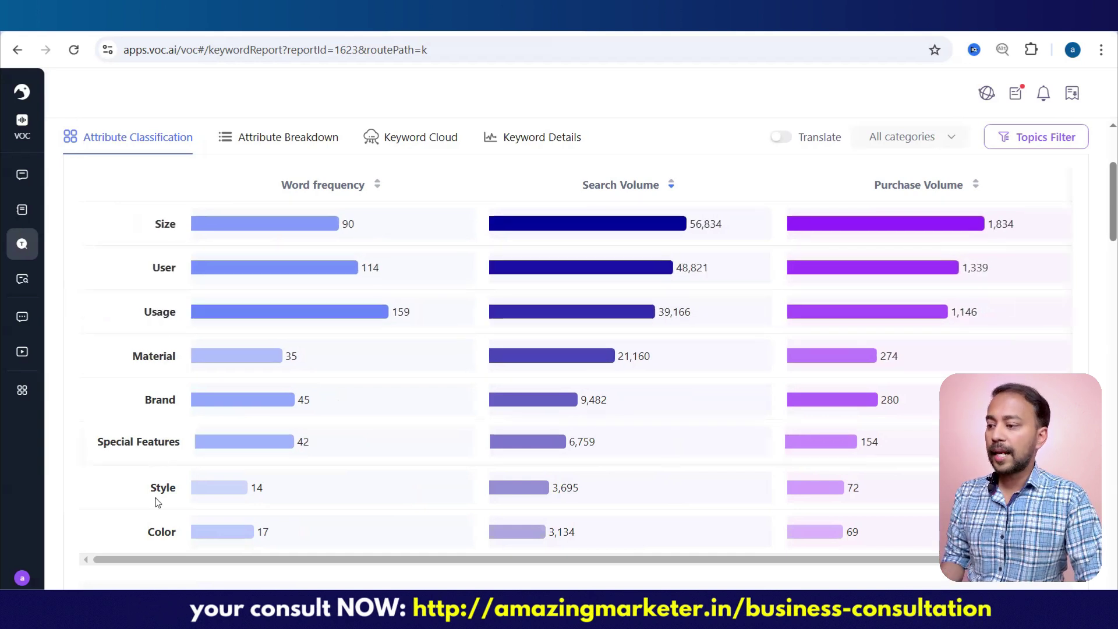
scroll(166, 404, up, 3)
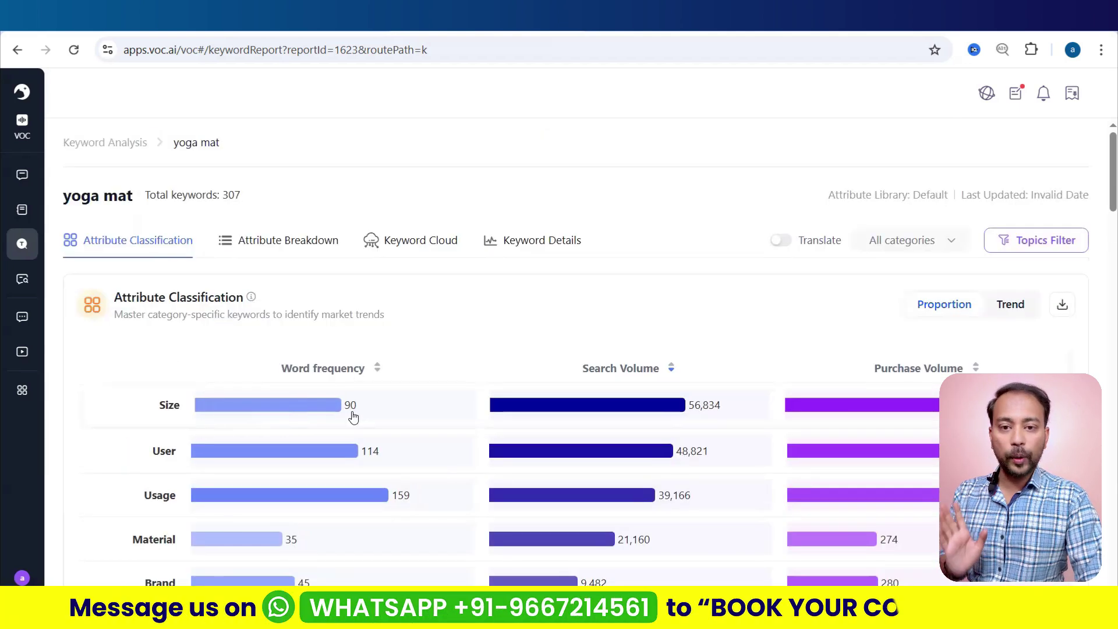
scroll(451, 326, down, 3)
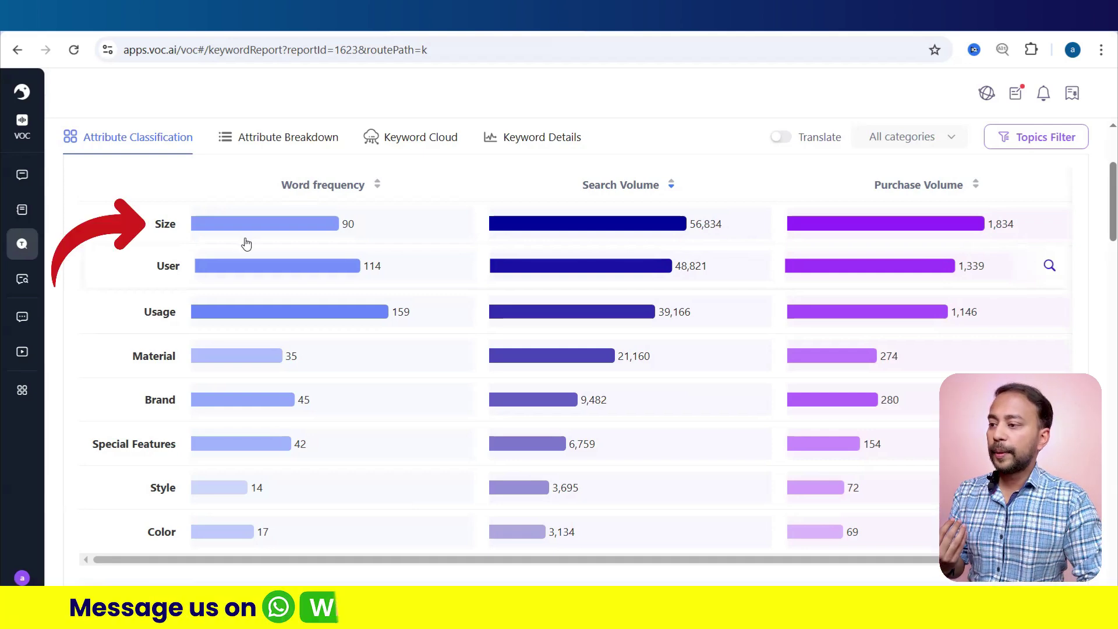
scroll(251, 233, down, 4)
scroll(172, 227, down, 5)
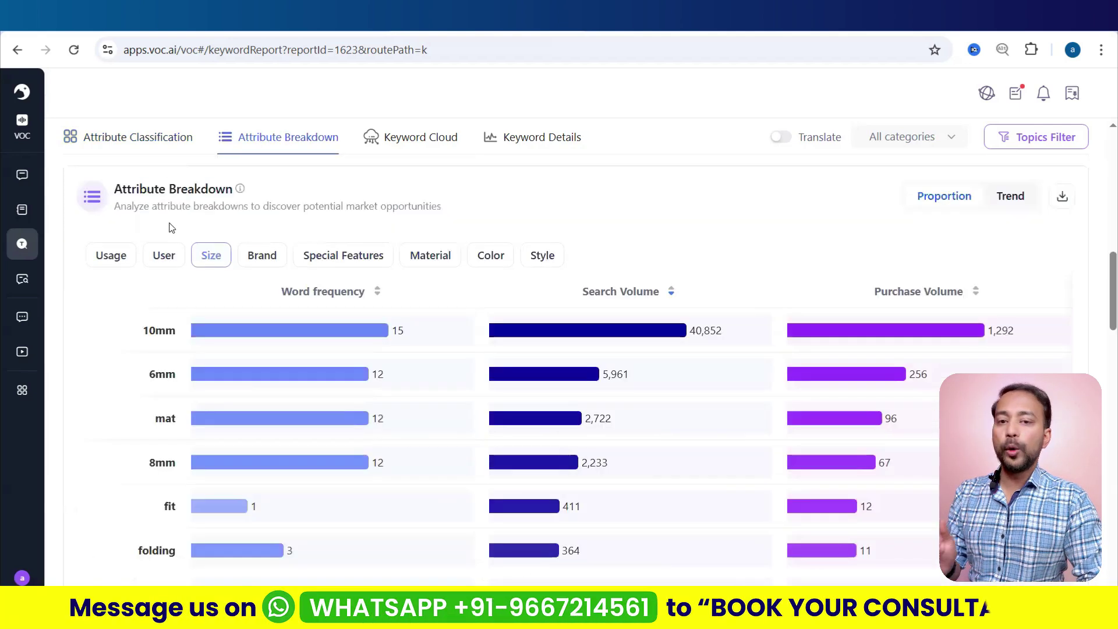
scroll(262, 397, up, 6)
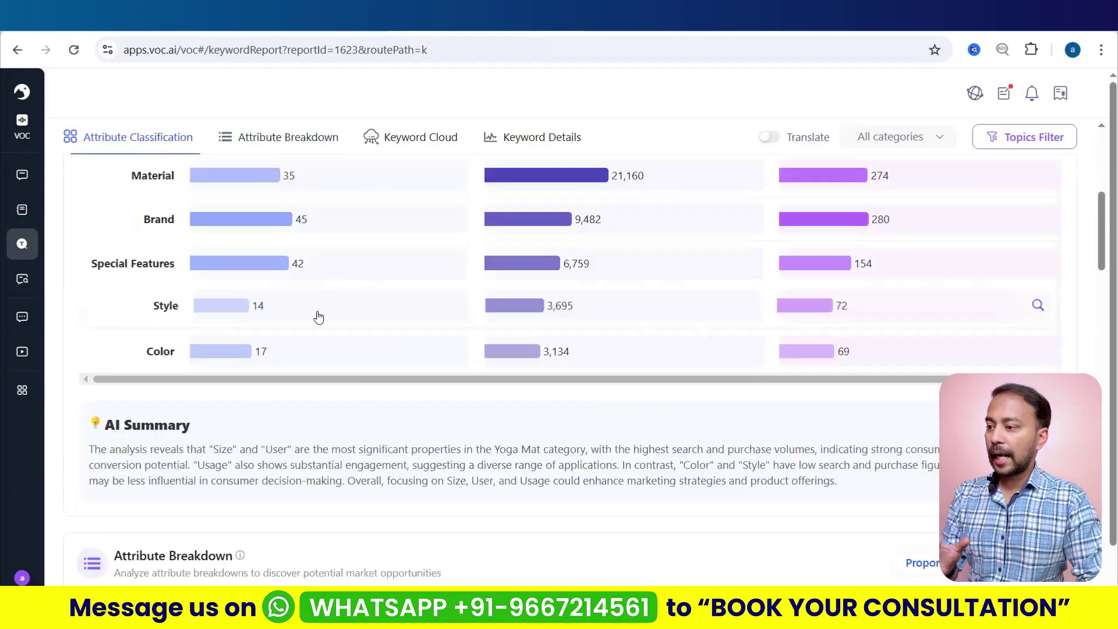
scroll(318, 318, up, 6)
scroll(380, 251, down, 3)
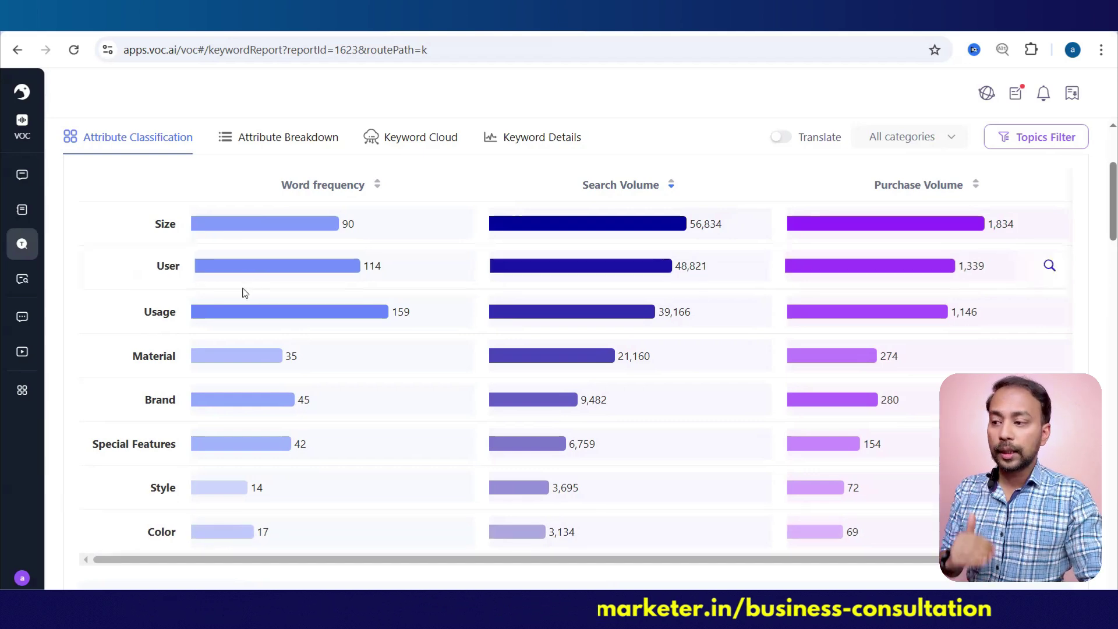
scroll(716, 399, down, 2)
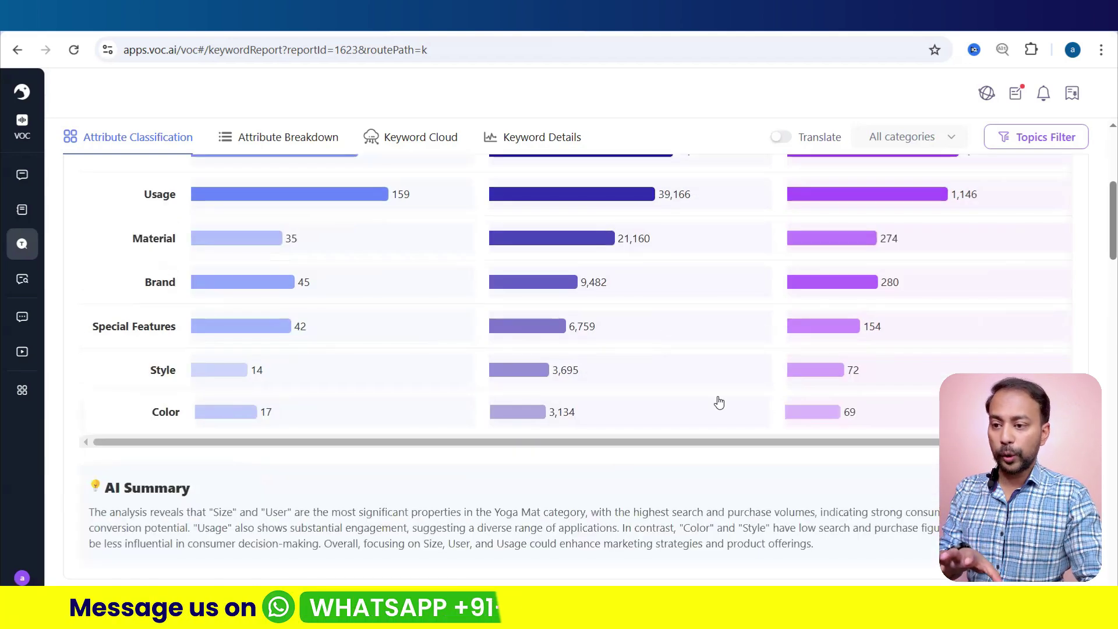
scroll(718, 399, up, 2)
scroll(719, 401, down, 3)
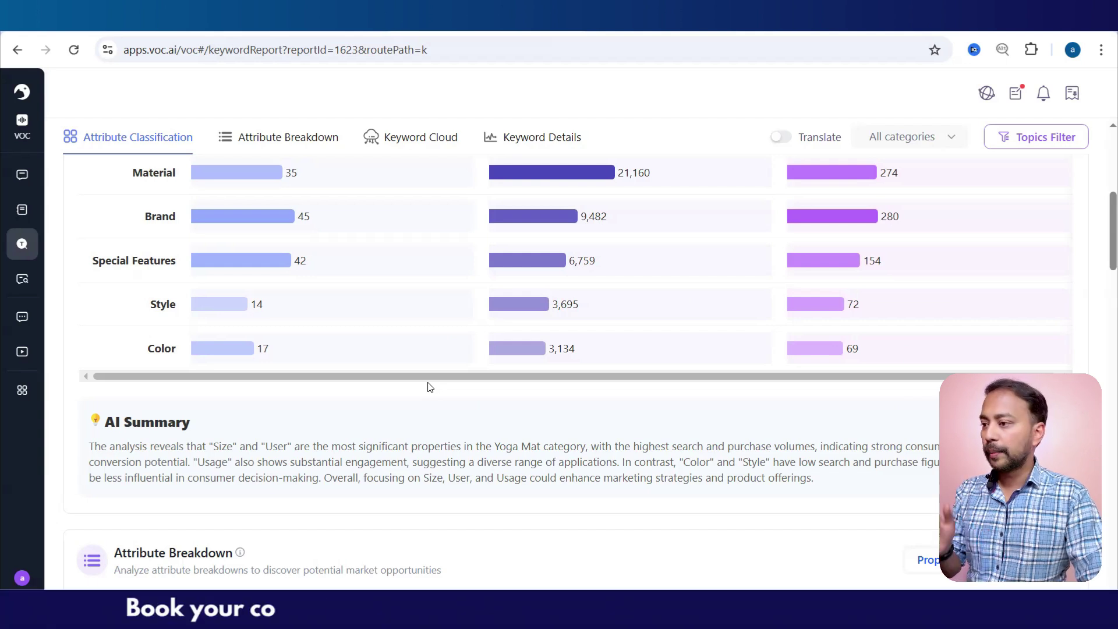
- Open the keywords behind the 10mm size in the Attribute Breakdown and sort them by search volume, highest first
scroll(419, 396, down, 5)
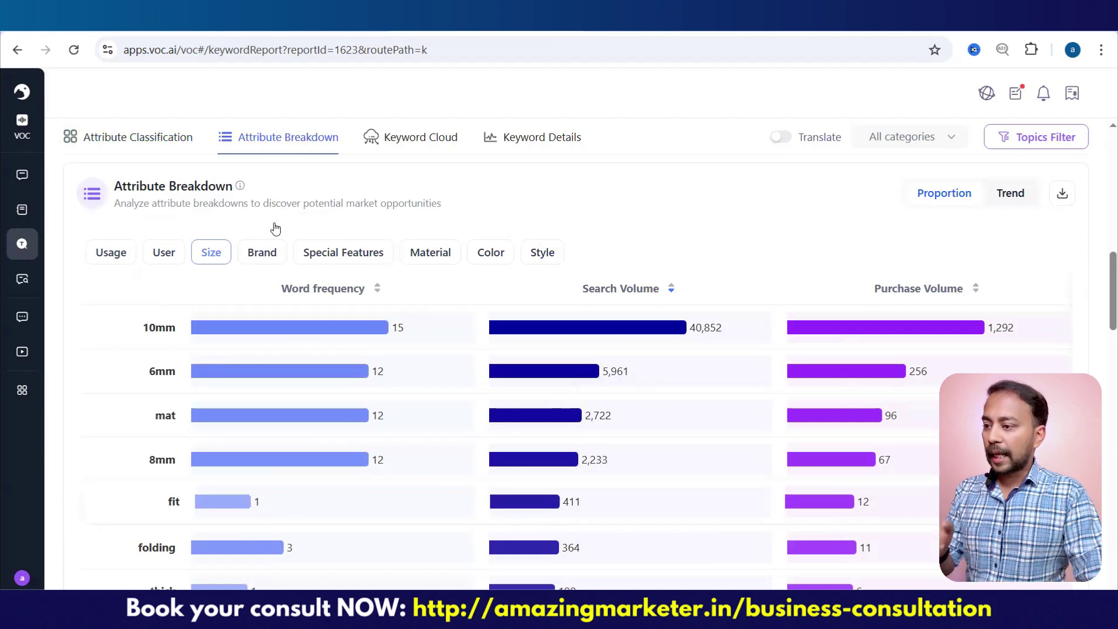
scroll(349, 349, up, 5)
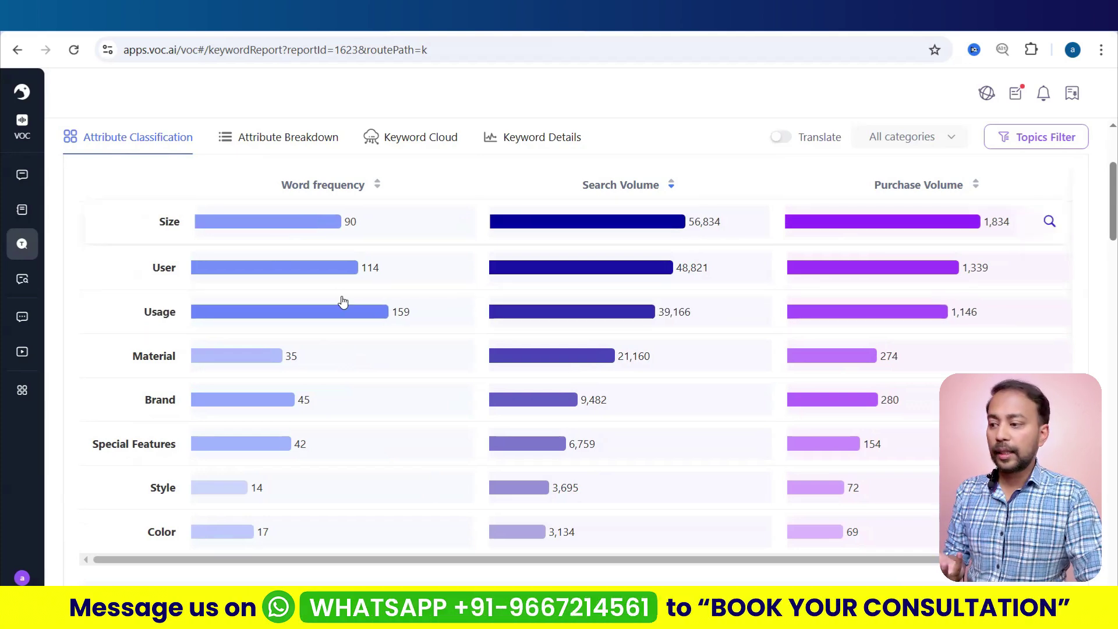
scroll(346, 313, down, 5)
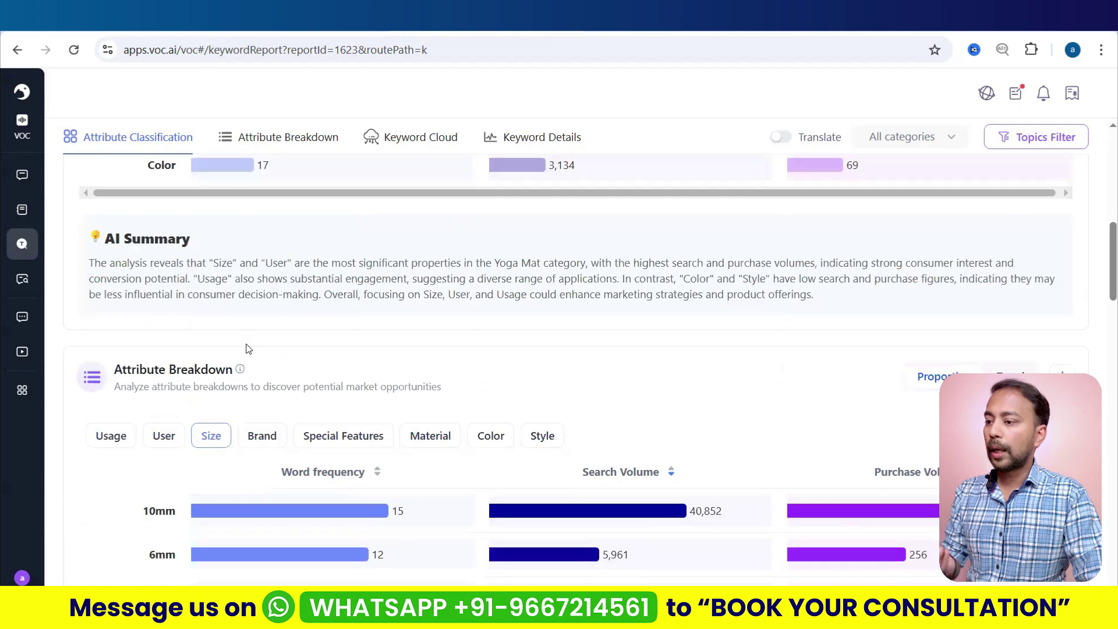
scroll(399, 338, down, 3)
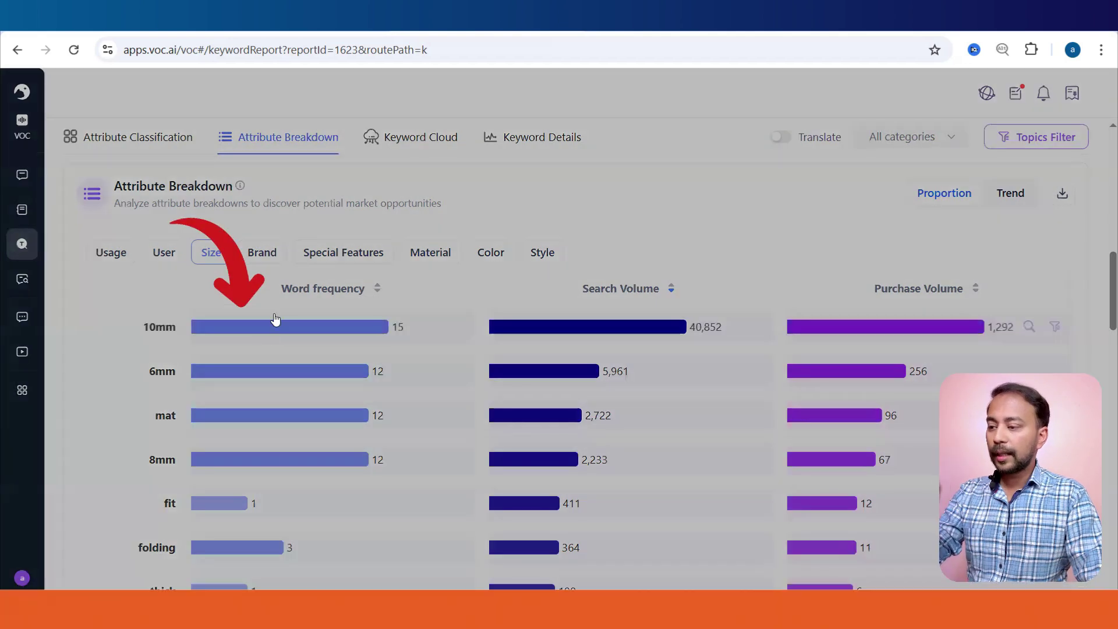
click(274, 321)
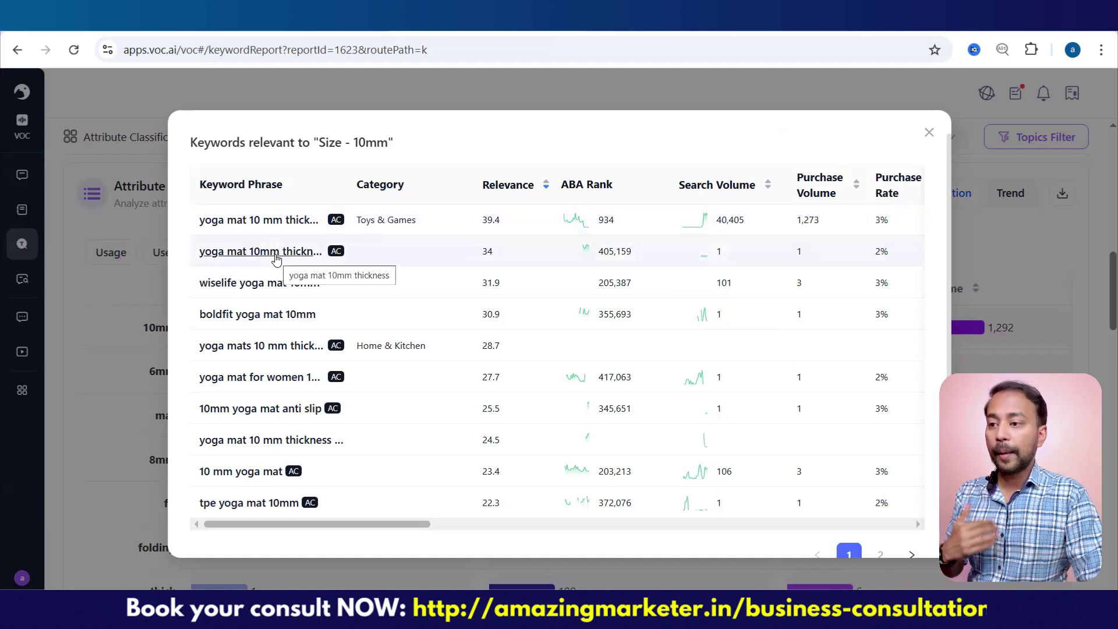
click(721, 189)
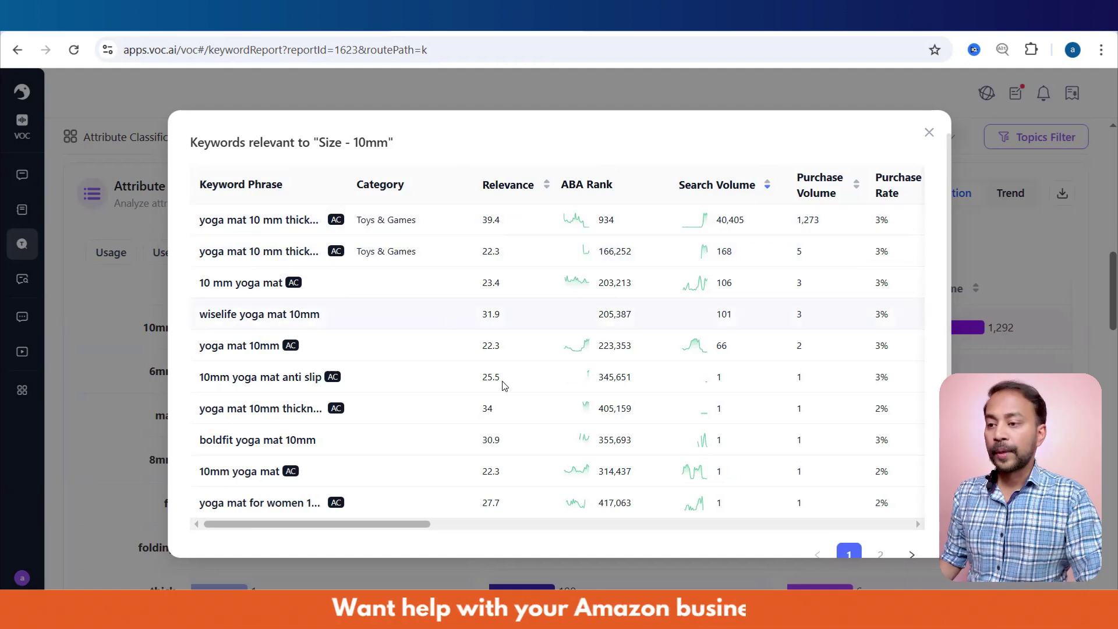
- Examine the click share, conversion share, demand-supply, competition, PPC bid and price columns of the 10mm keywords, and close the list
scroll(525, 366, right, 3)
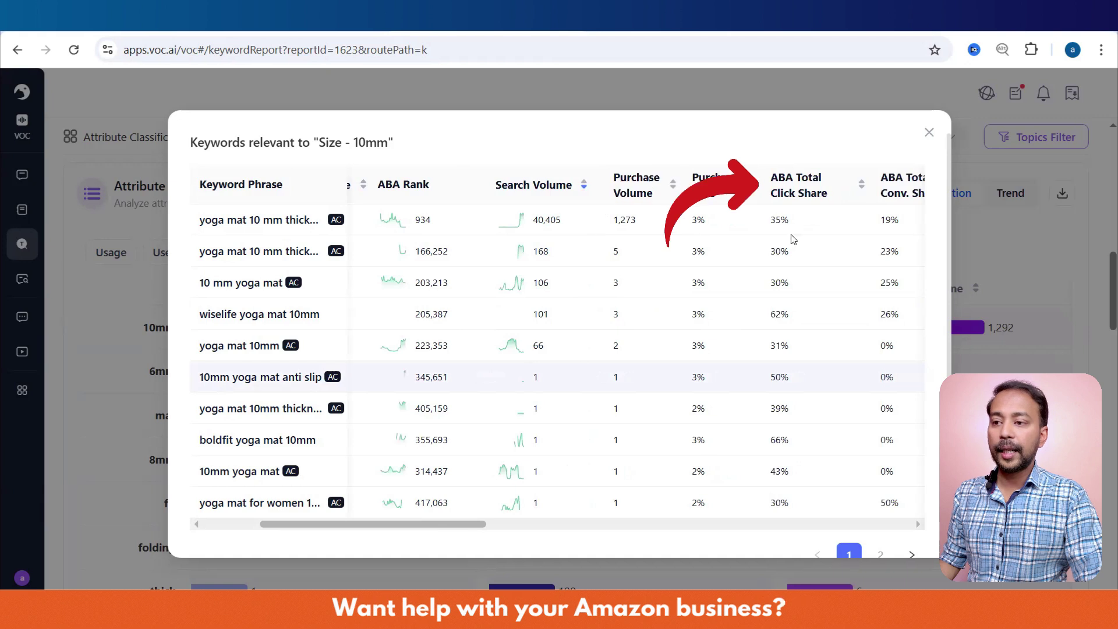
scroll(807, 311, right, 3)
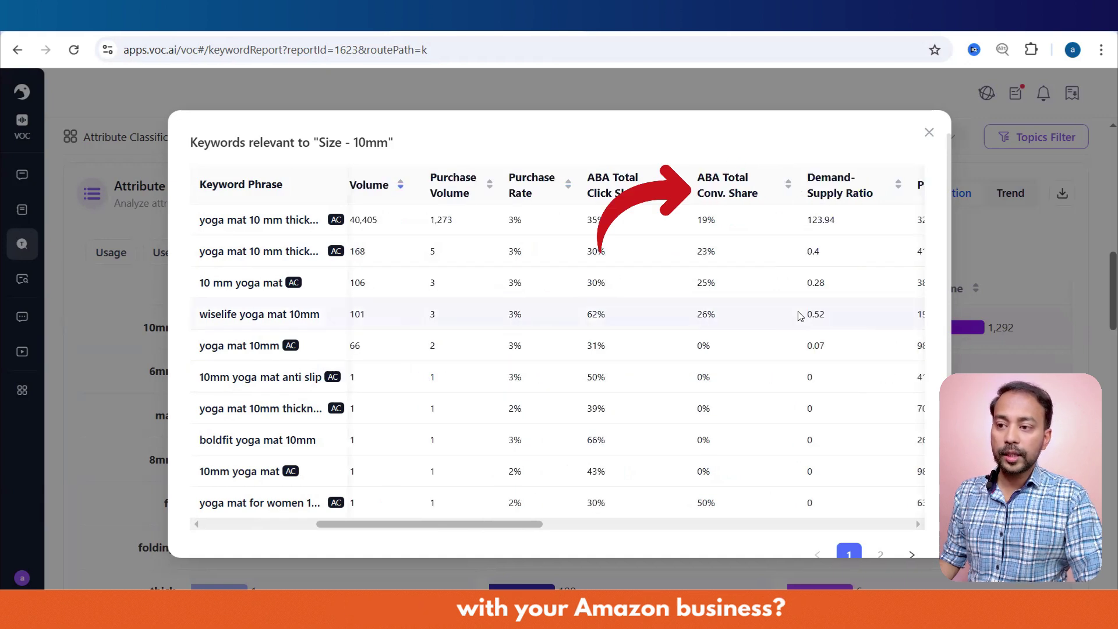
scroll(797, 315, right, 3)
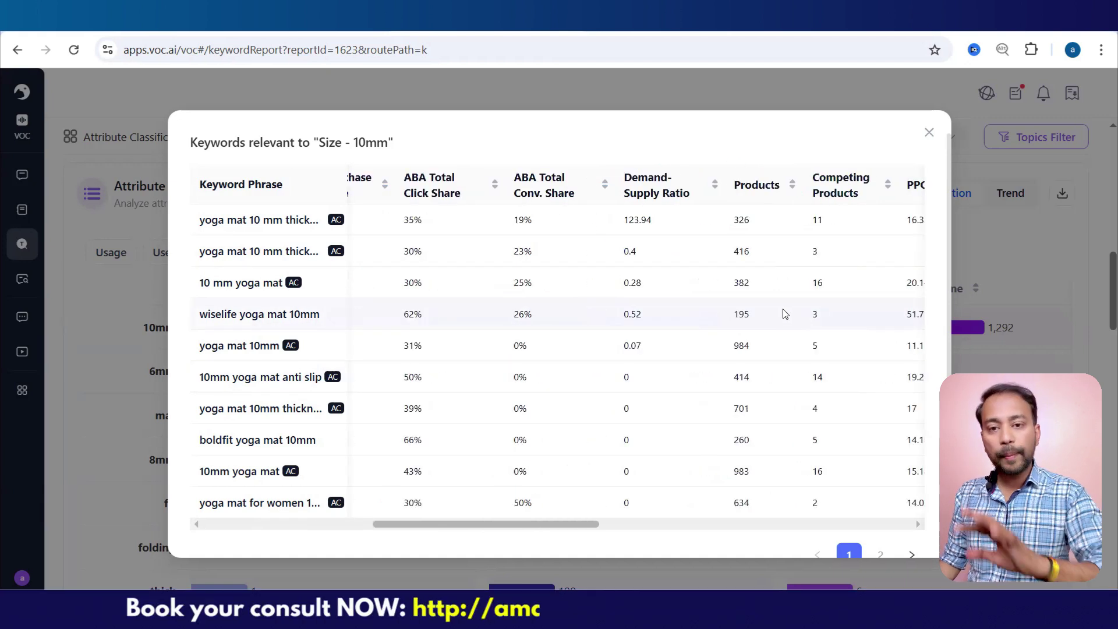
scroll(782, 315, right, 3)
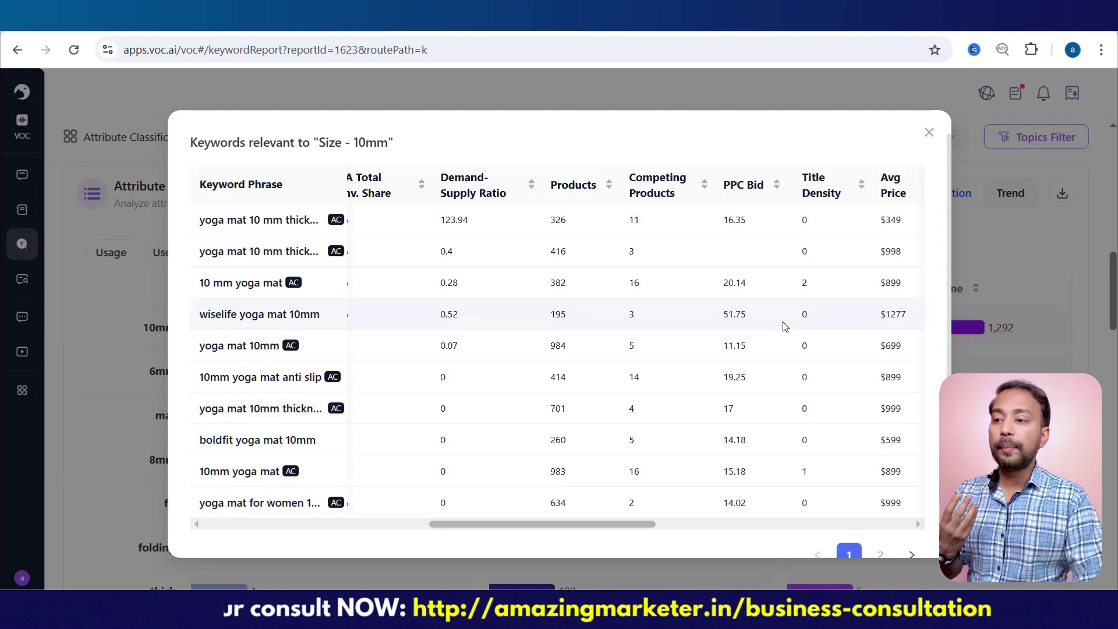
mouse_move(740, 190)
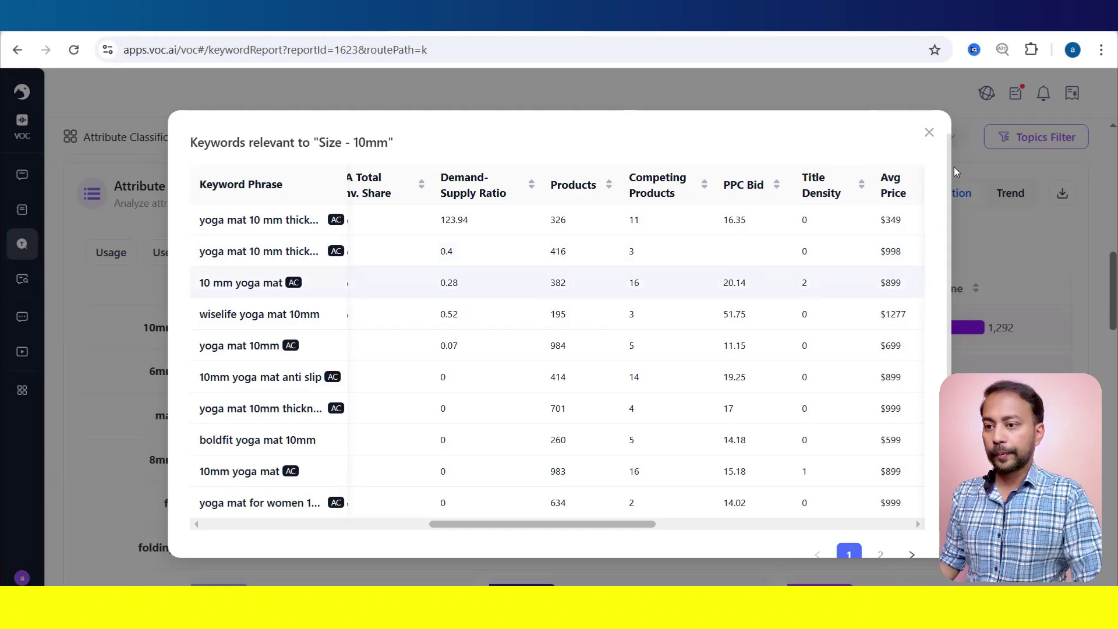
click(928, 132)
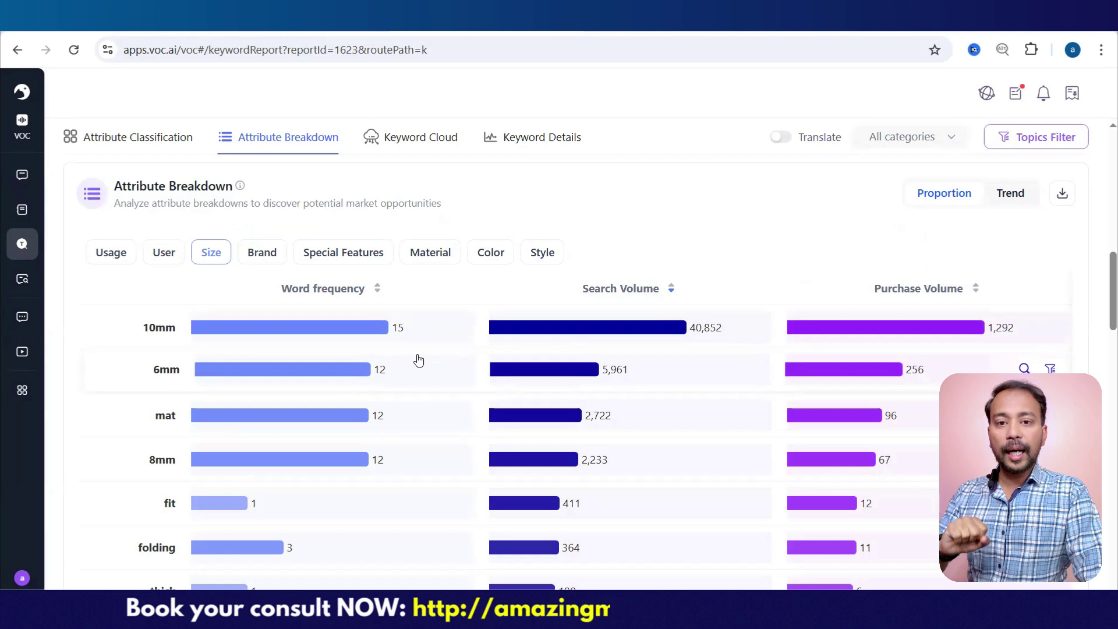
- Switch the Attribute Breakdown to User and review the keywords for women, clearing their search volume sort before closing the list
click(152, 255)
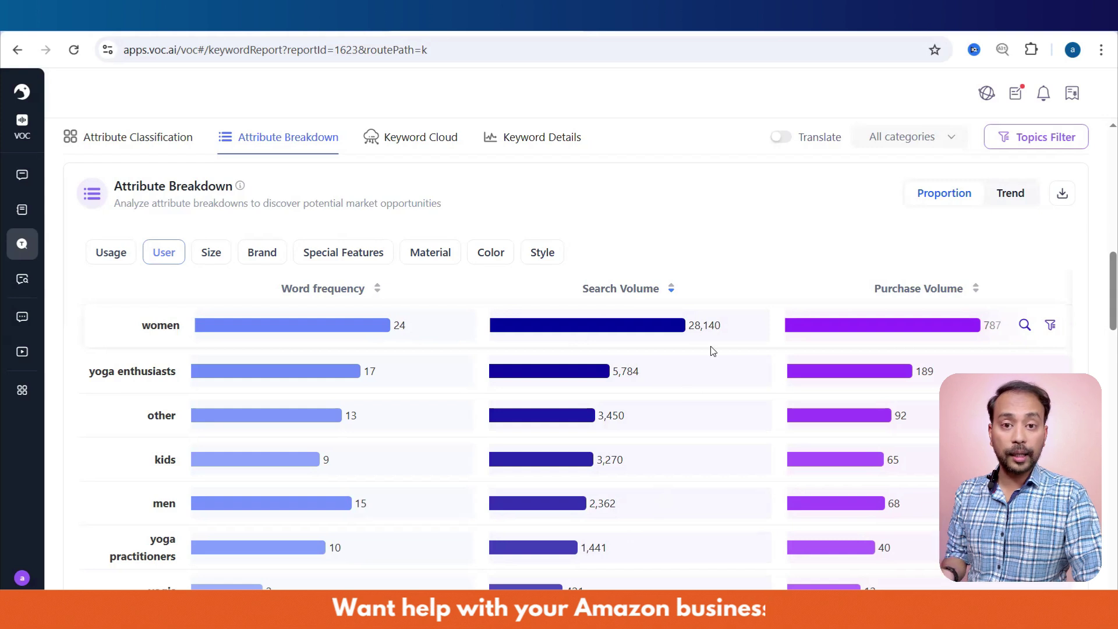
click(348, 328)
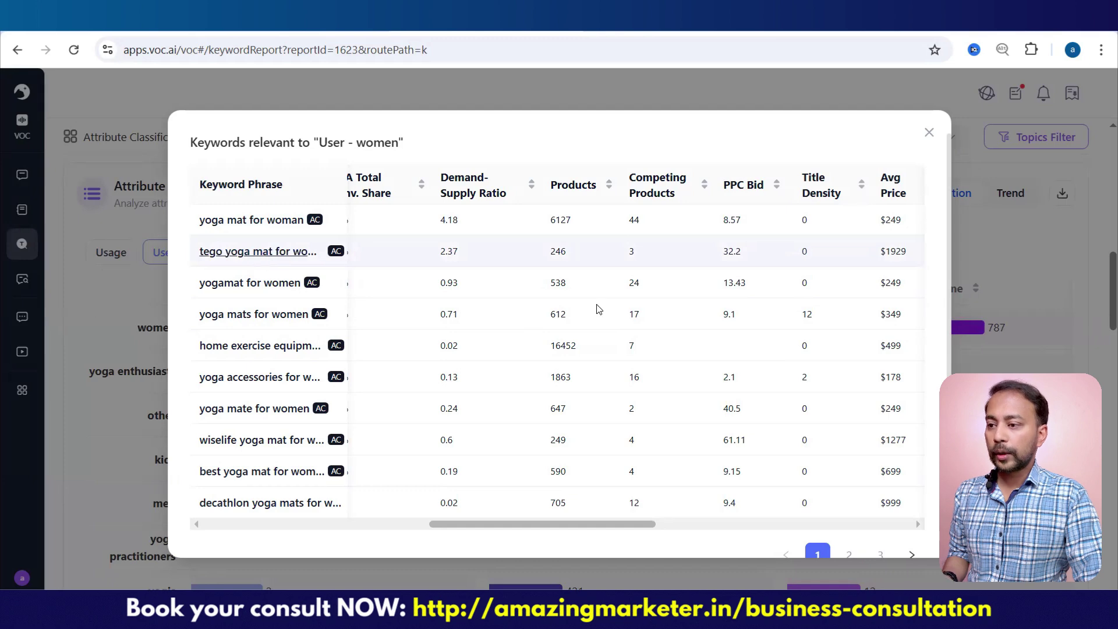
drag(466, 528, 240, 528)
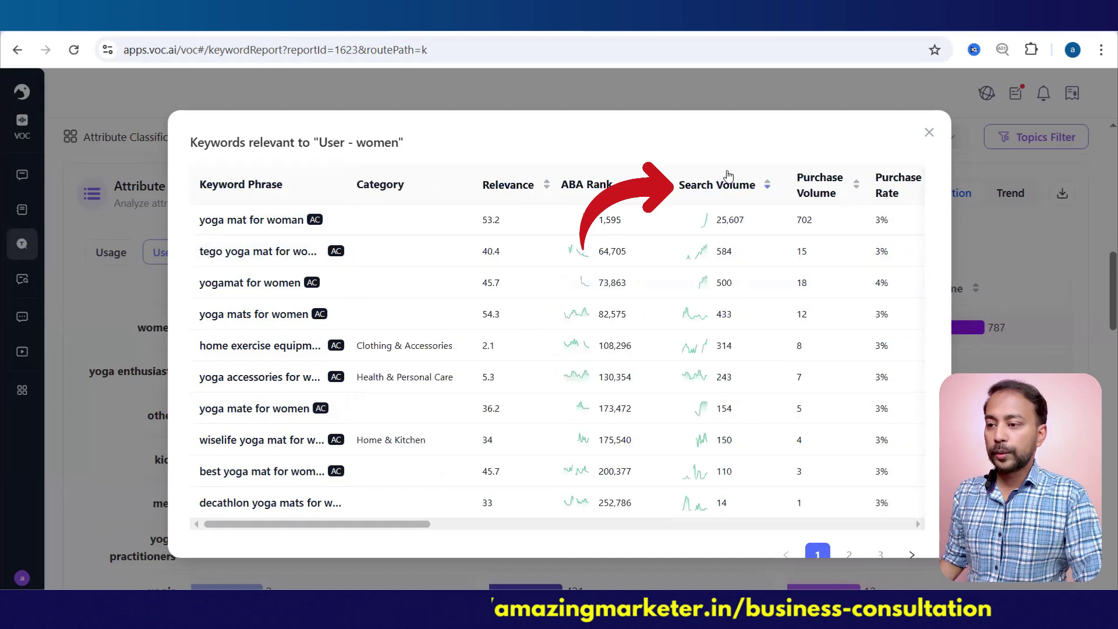
click(728, 169)
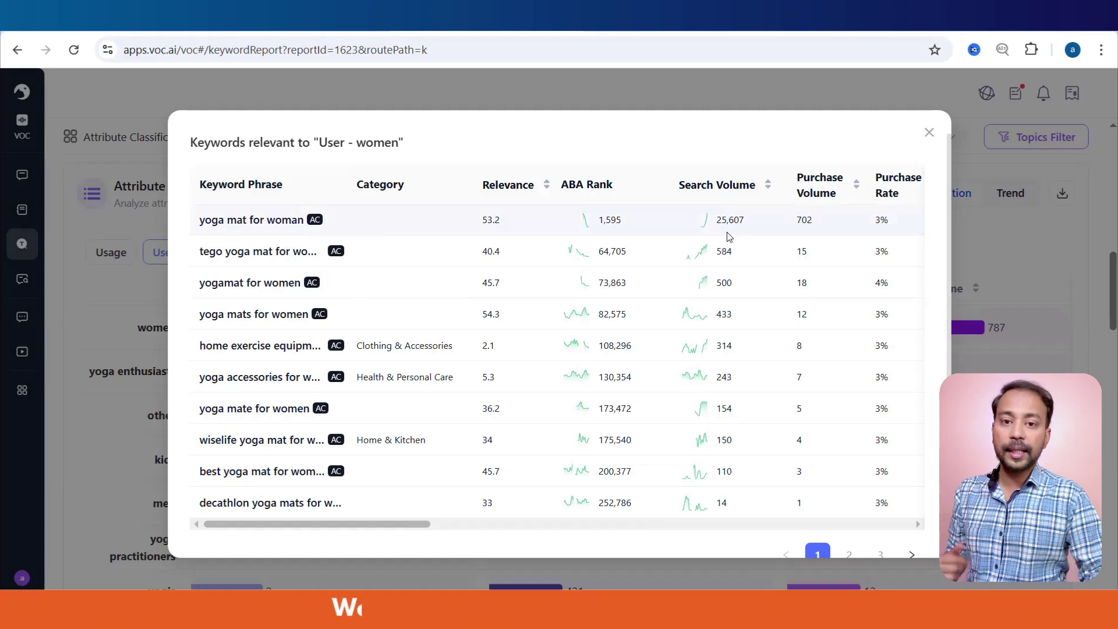
click(931, 133)
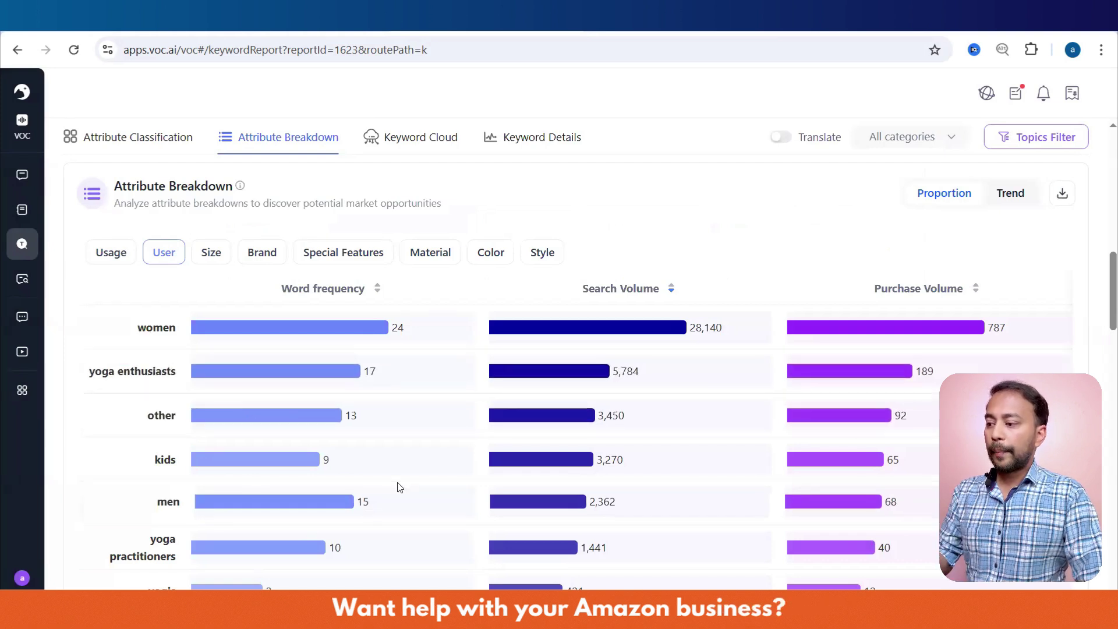
- Examine the remaining user groups in the User breakdown and the AI Summary beneath it
scroll(399, 486, down, 3)
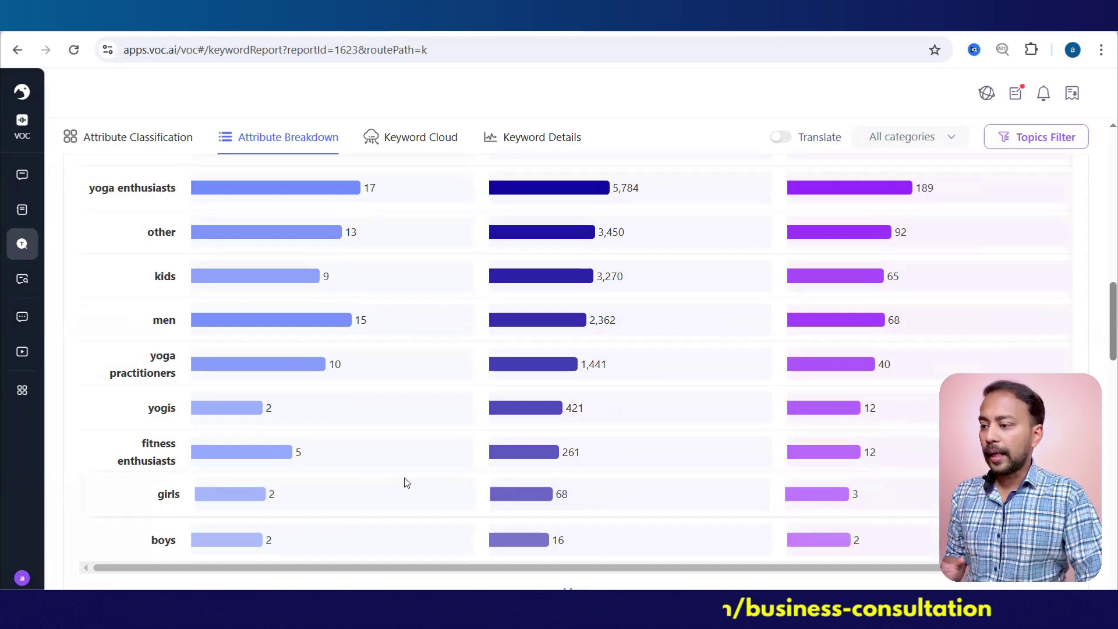
scroll(406, 482, down, 2)
scroll(378, 411, down, 4)
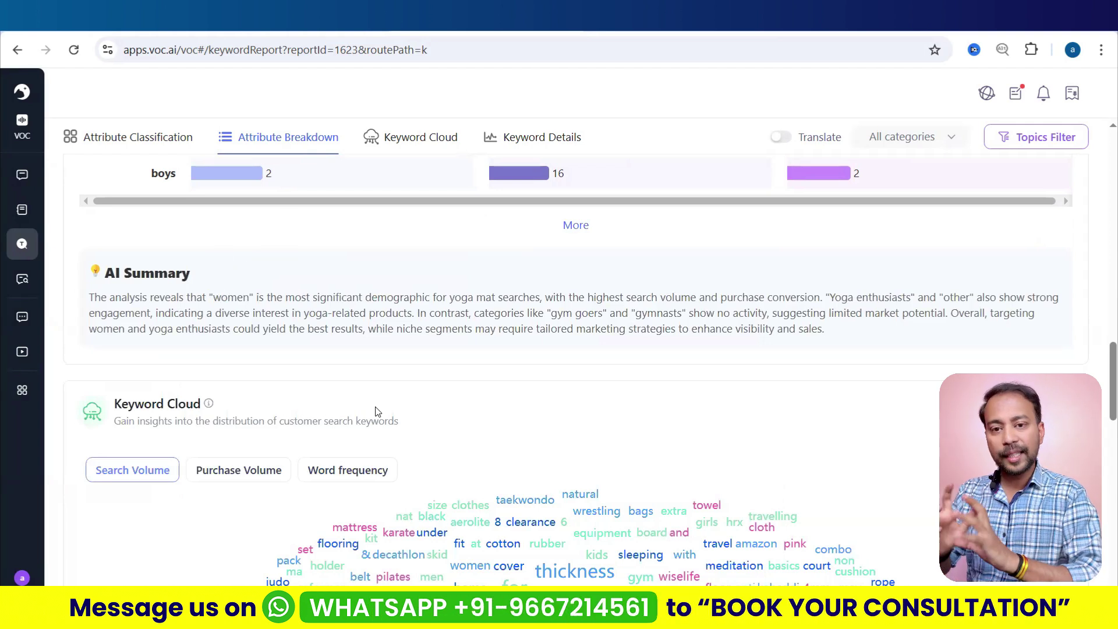
scroll(378, 412, up, 9)
scroll(382, 382, down, 3)
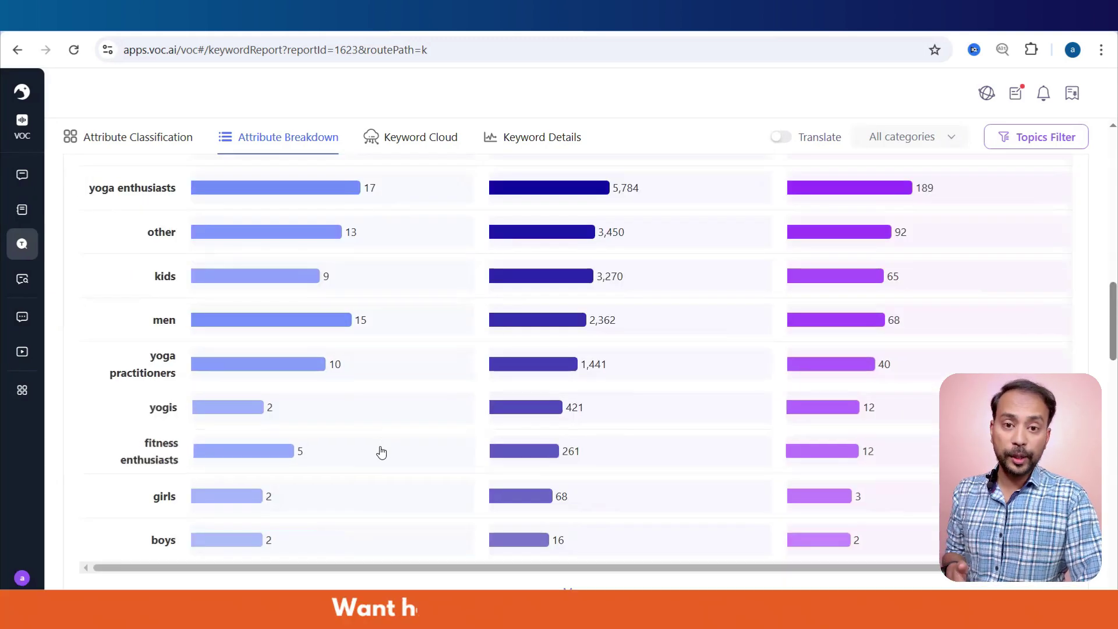
scroll(382, 452, up, 3)
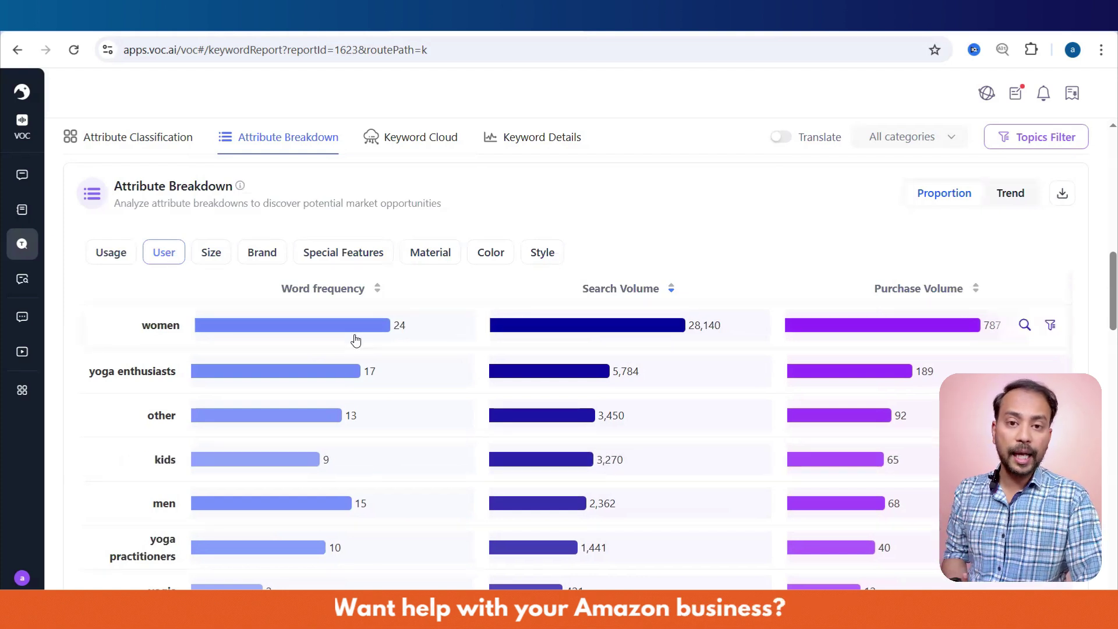
- Examine the Keyword Cloud of yoga mat search terms ranked by search volume
scroll(365, 353, down, 8)
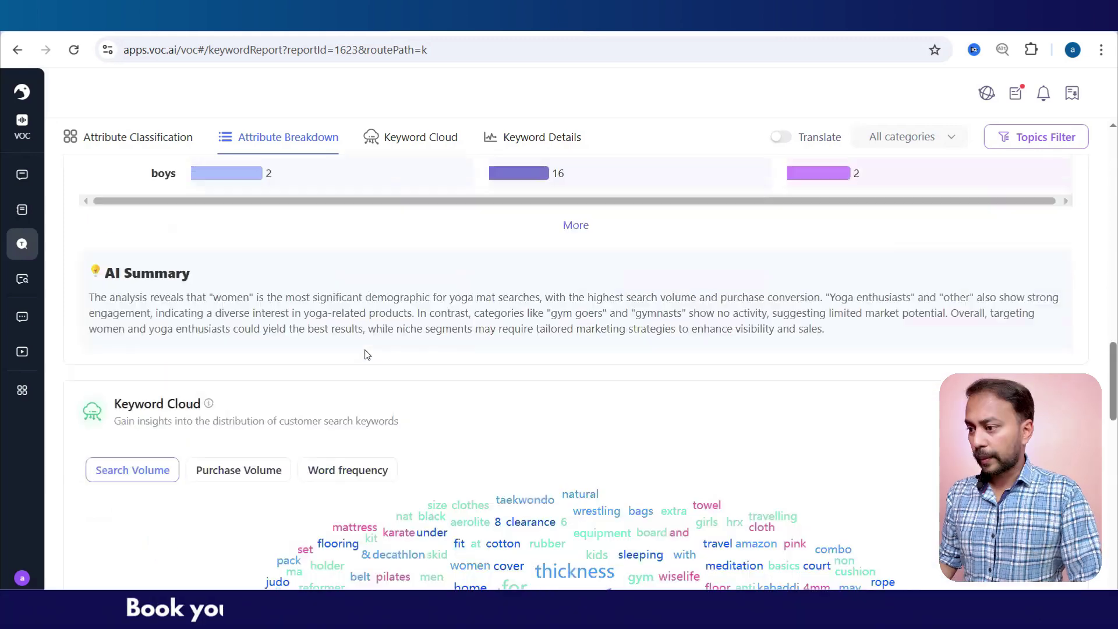
scroll(367, 355, down, 3)
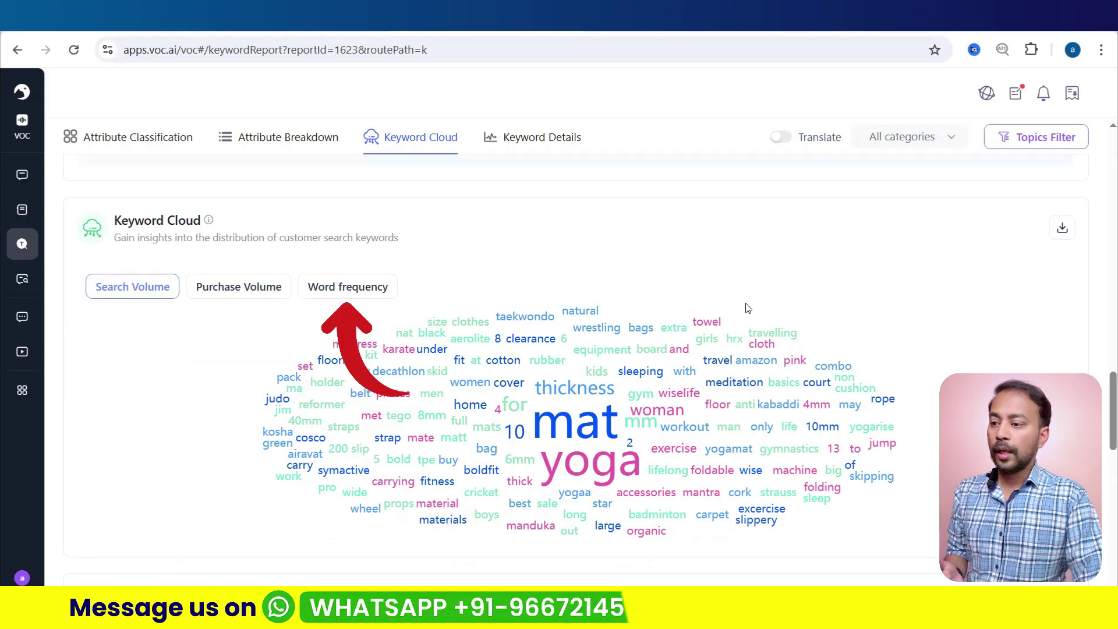
mouse_move(604, 443)
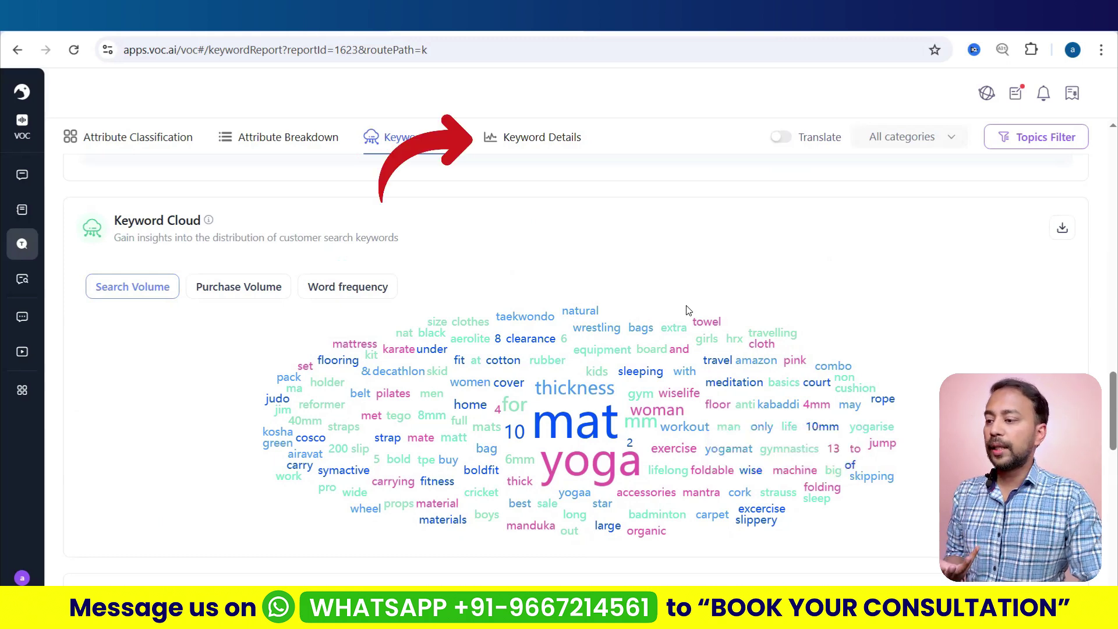
- Look through the Keyword Details table and sort its keywords by search volume, highest first
scroll(416, 233, down, 6)
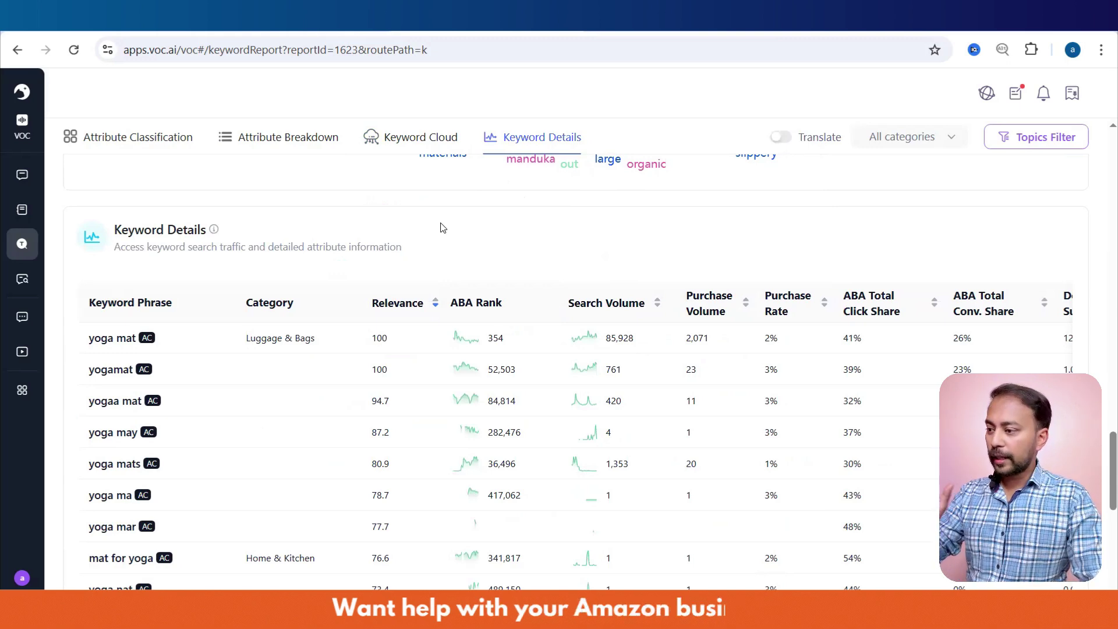
scroll(393, 328, down, 6)
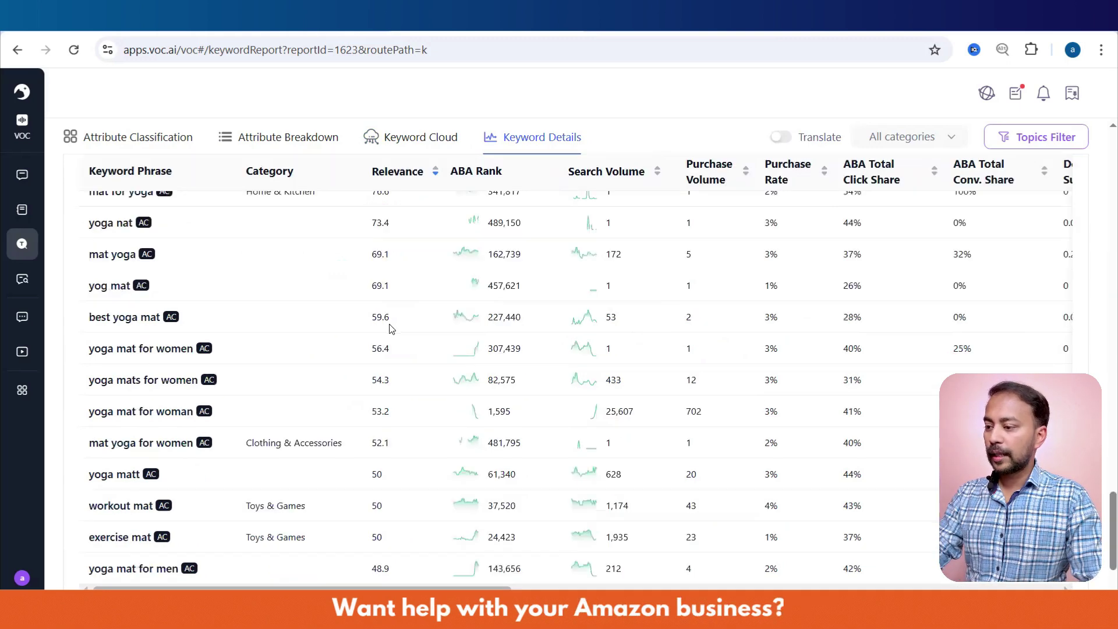
scroll(390, 328, down, 2)
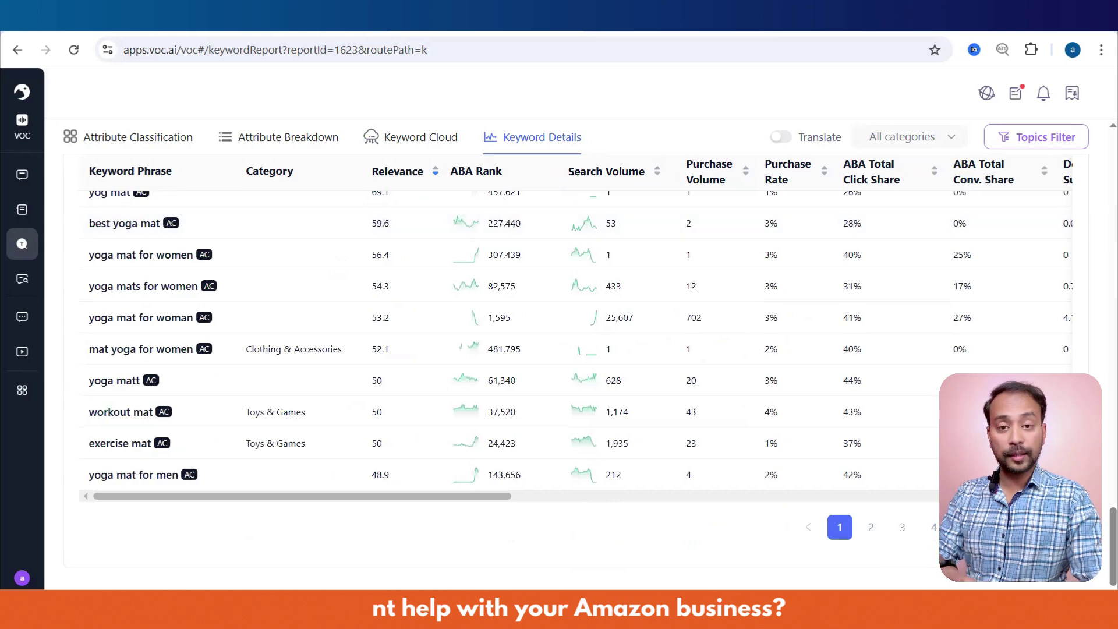
scroll(192, 349, up, 3)
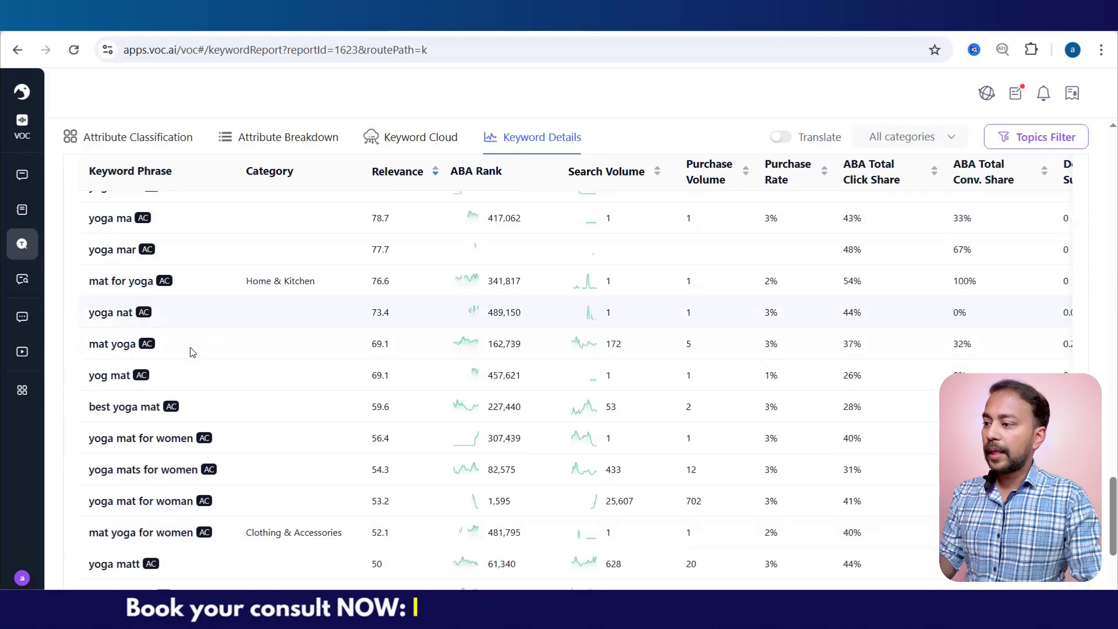
scroll(215, 345, up, 3)
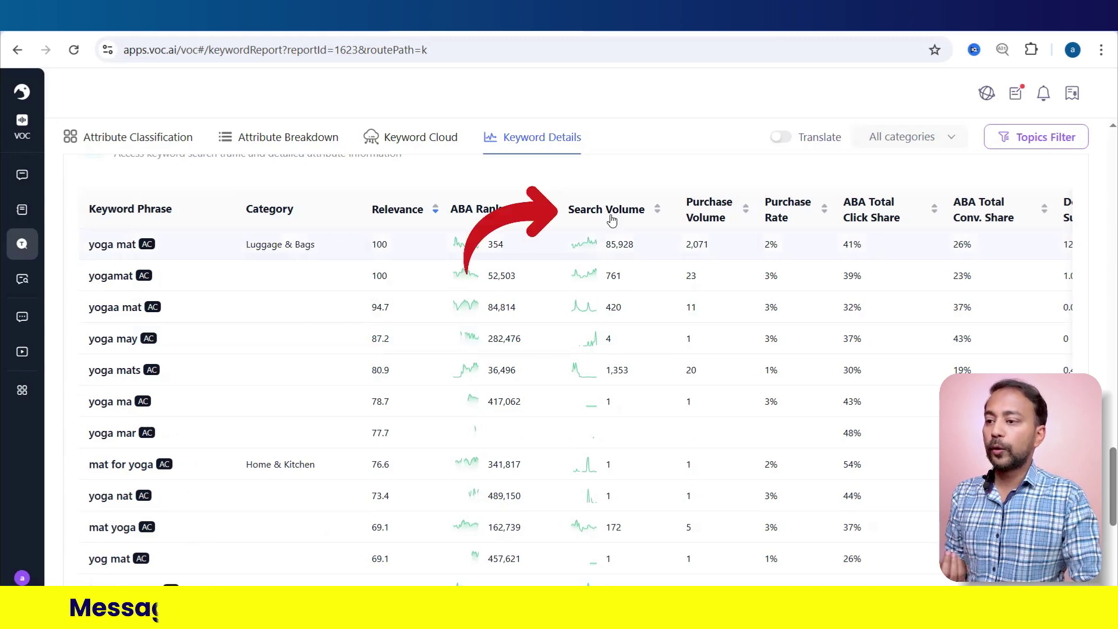
click(611, 215)
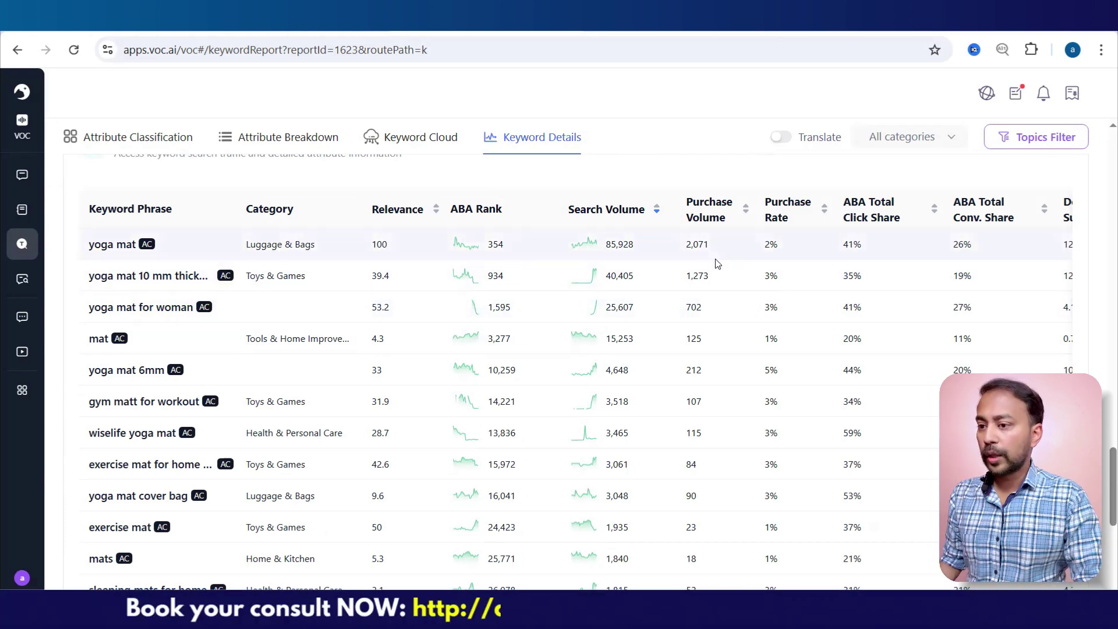
- Examine the click share, conversion share, demand-supply ratio, competing products, PPC bid and price columns in Keyword Details
mouse_move(879, 213)
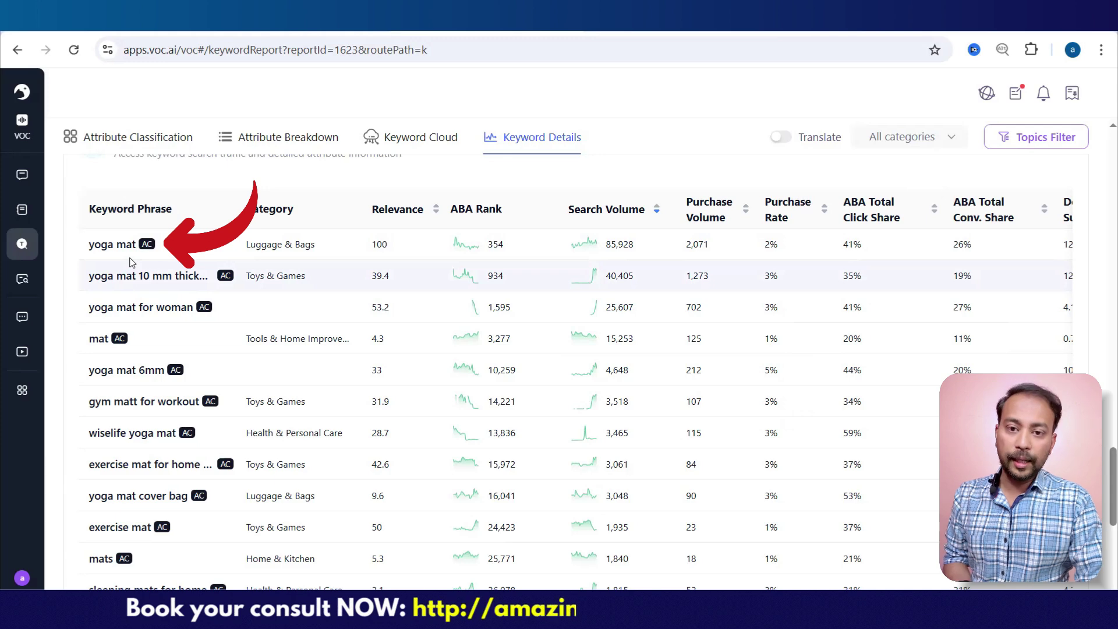
scroll(745, 411, down, 3)
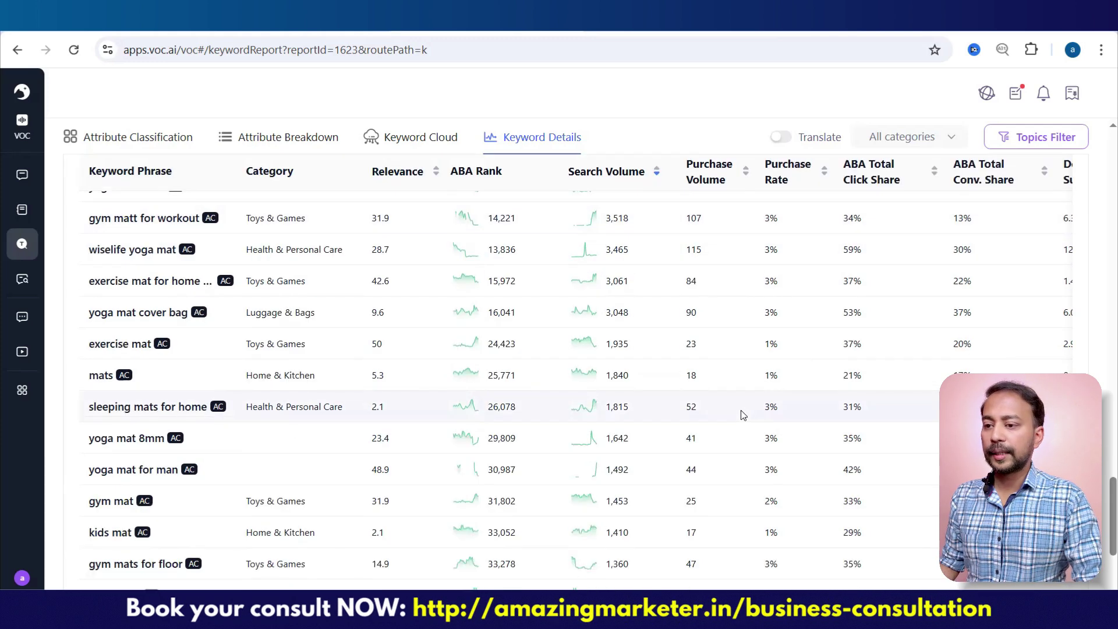
scroll(739, 411, right, 3)
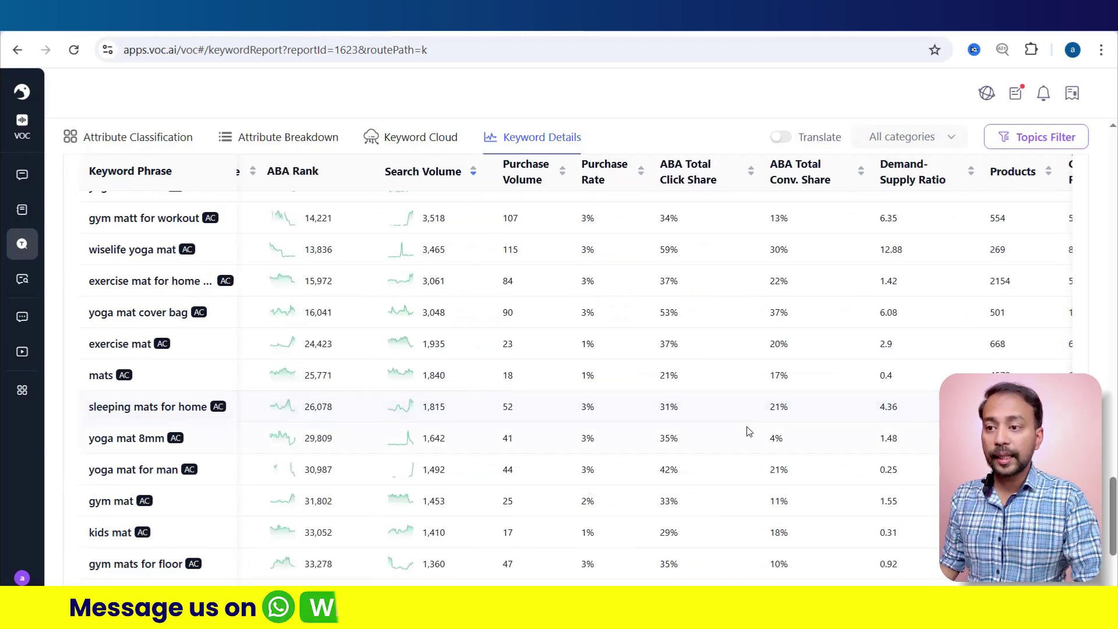
scroll(746, 427, right, 3)
scroll(747, 429, right, 3)
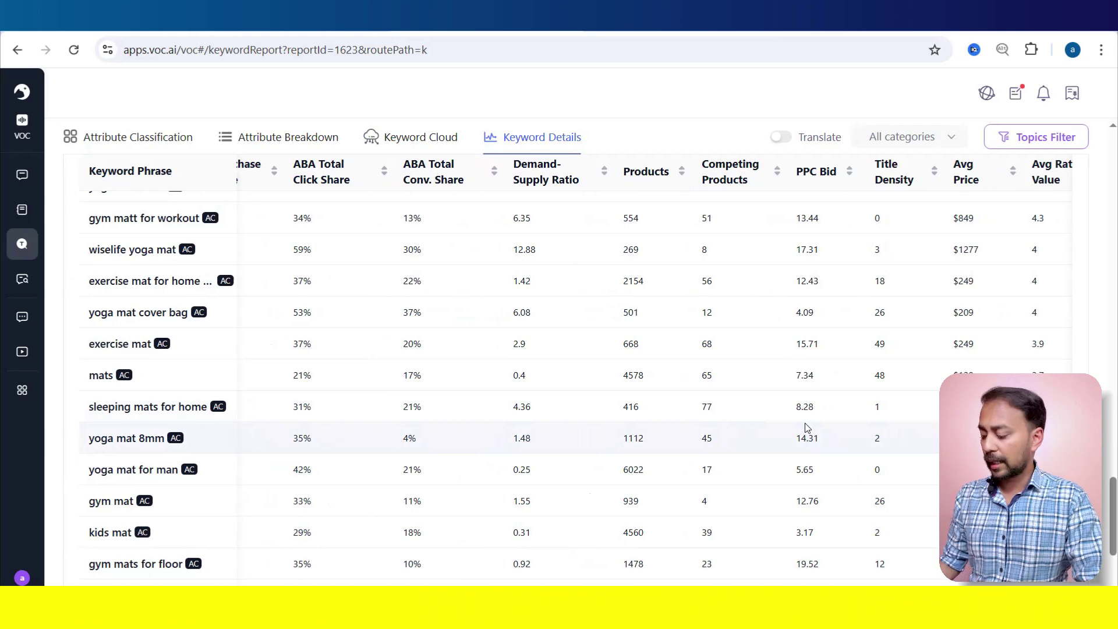
scroll(806, 427, left, 10)
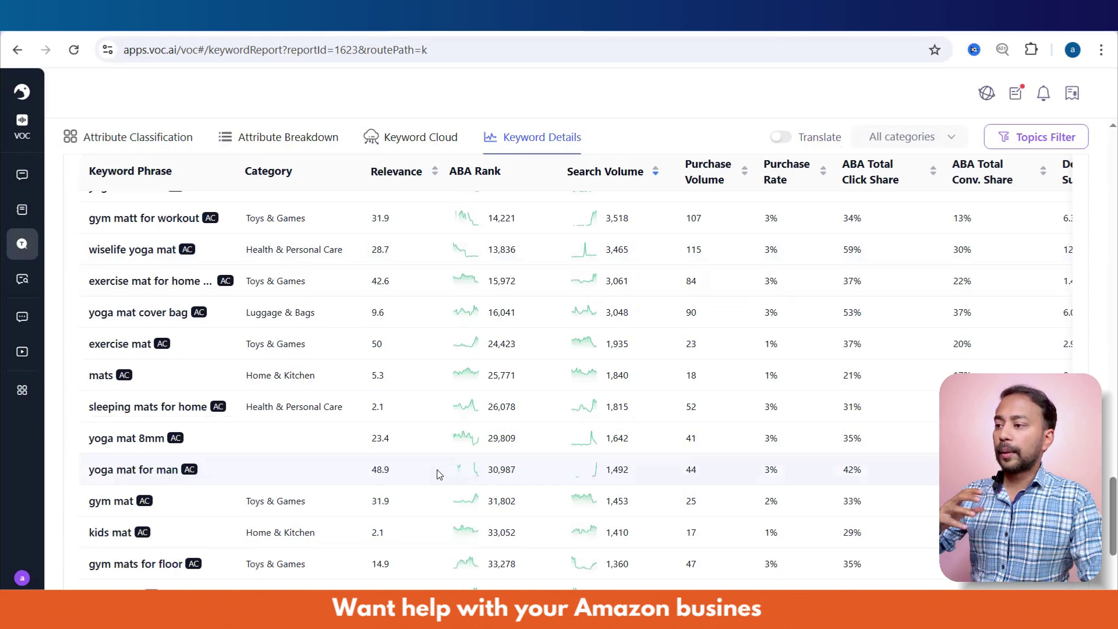
- Open the Brand attribute from the Attribute Classification chart to show its brands in the Attribute Breakdown
scroll(438, 473, up, 6)
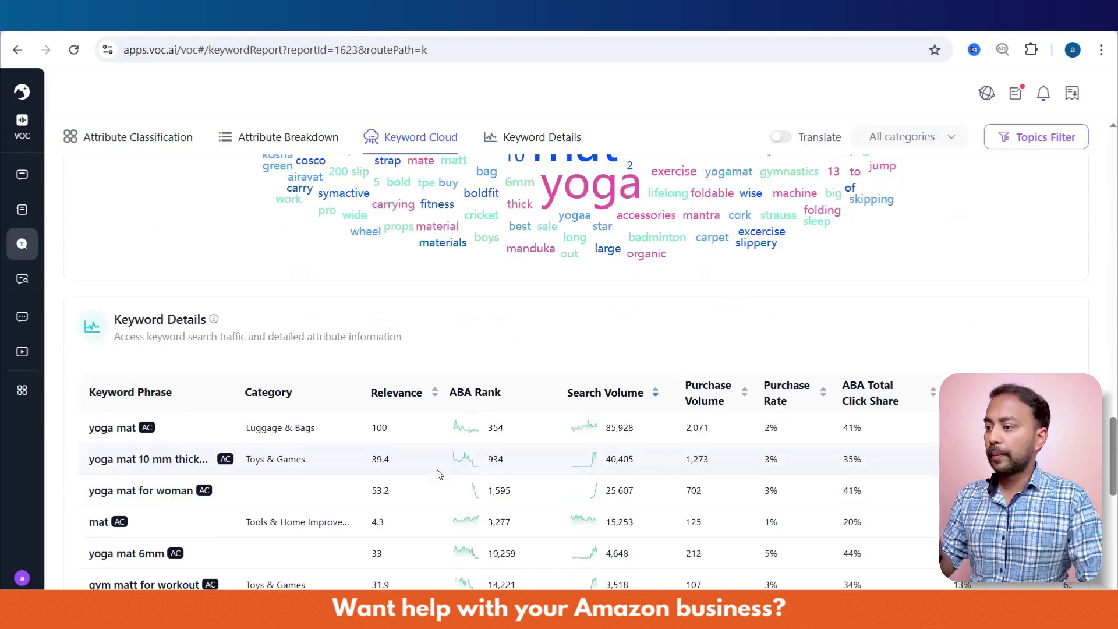
scroll(438, 473, up, 8)
scroll(309, 371, up, 10)
scroll(157, 242, down, 3)
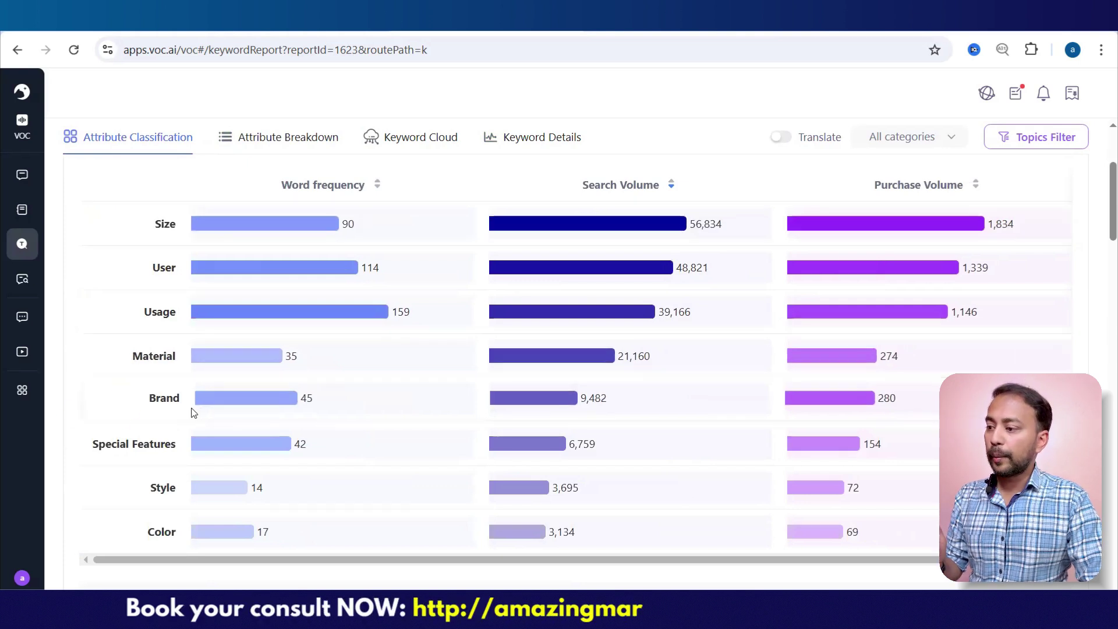
click(247, 401)
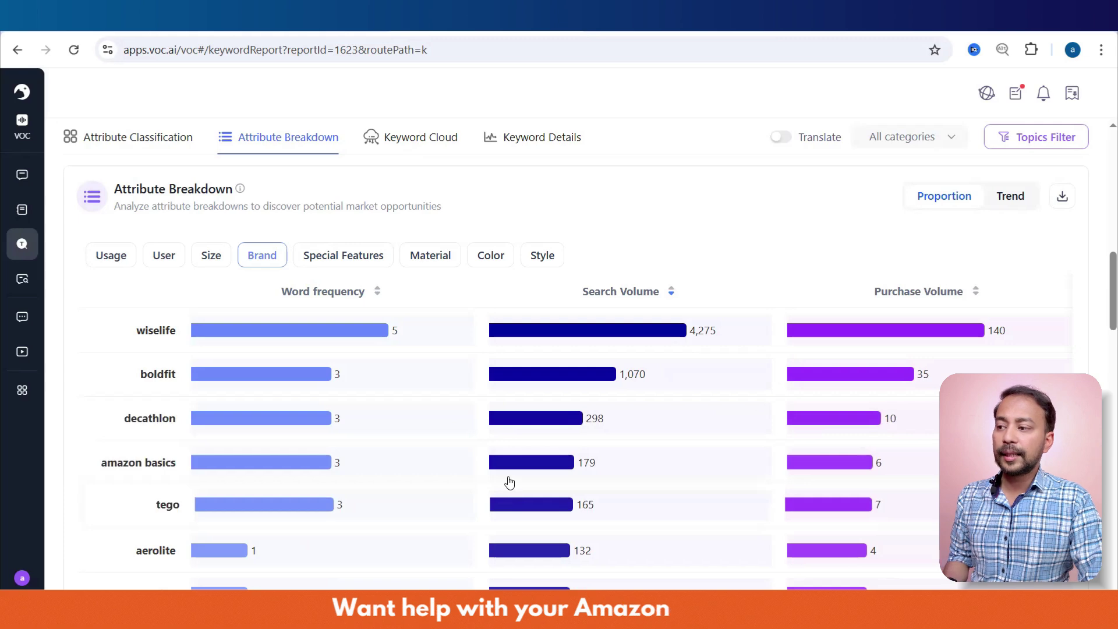
- Show the Attribute Classification as a trend and examine the monthly search volume of each attribute
scroll(509, 482, up, 3)
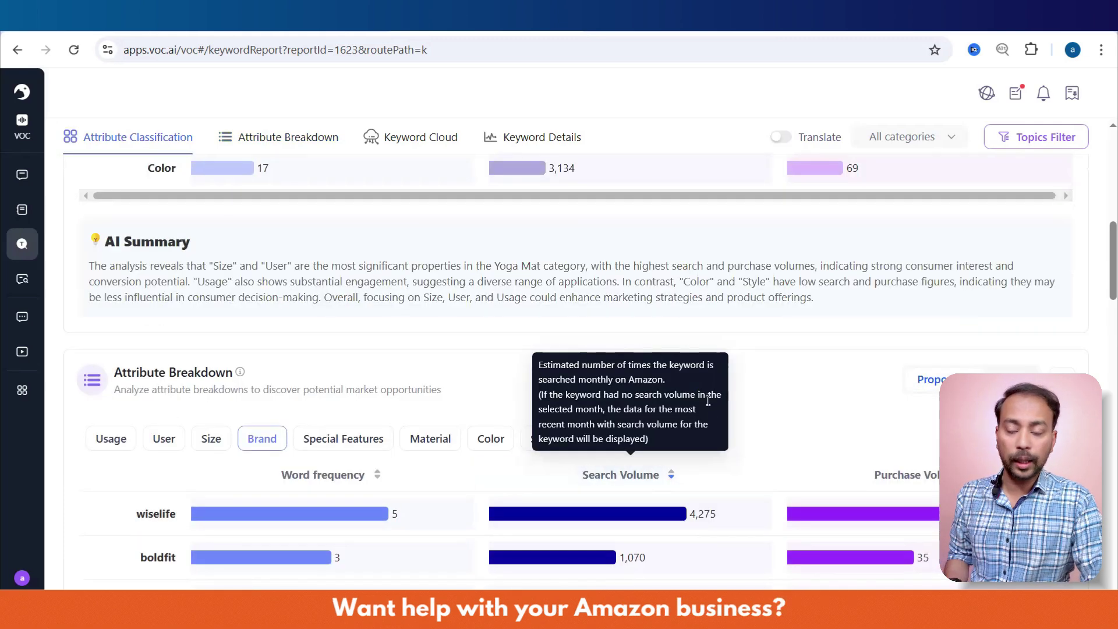
scroll(765, 448, down, 15)
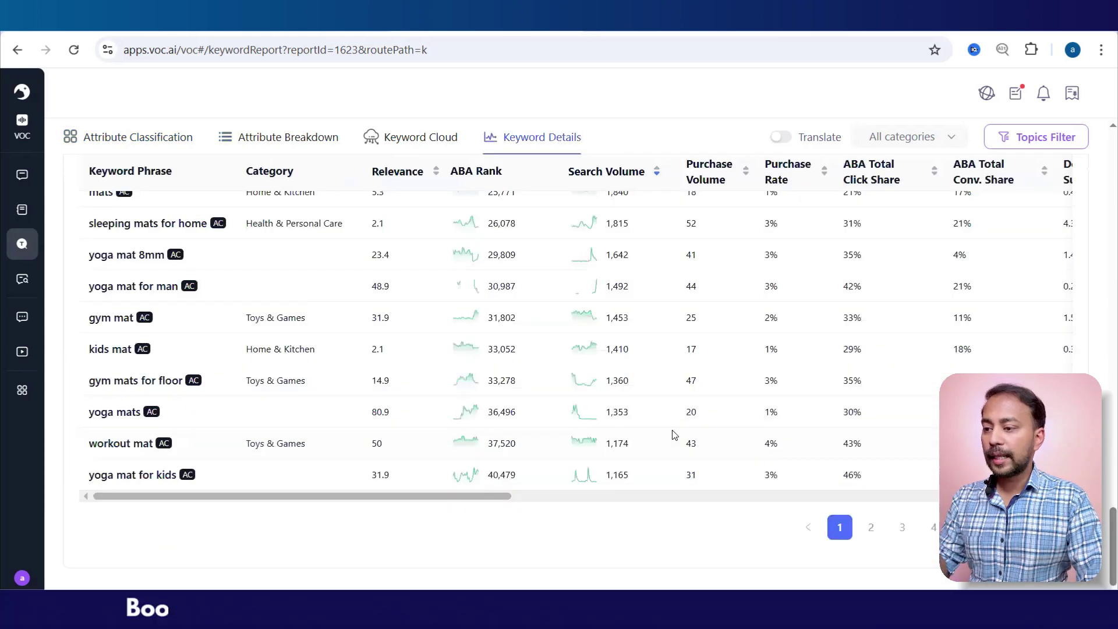
scroll(689, 407, up, 3)
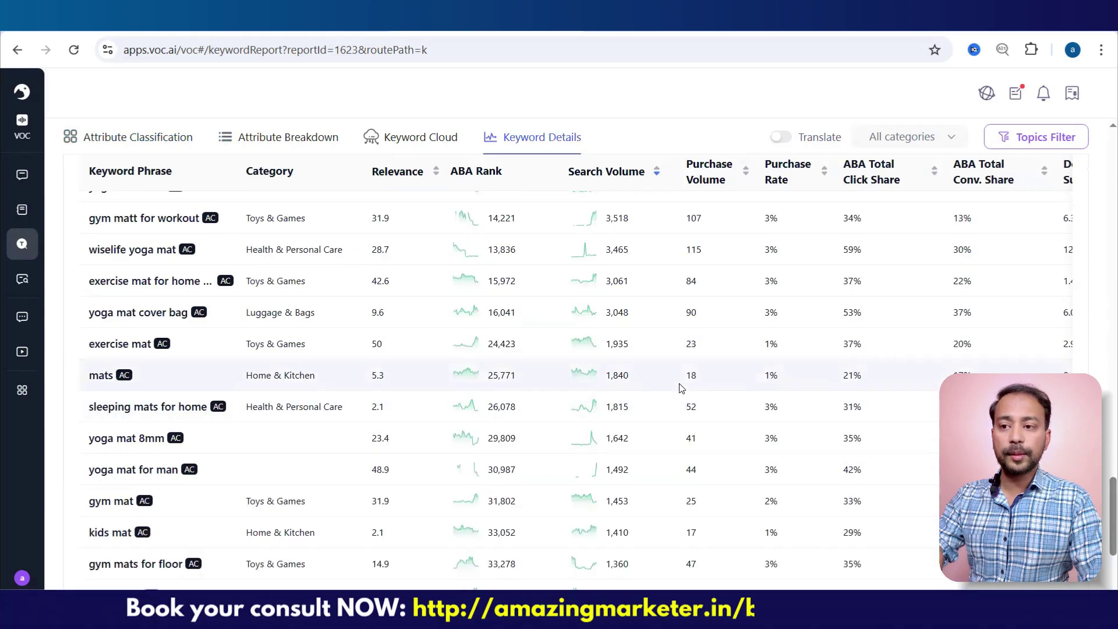
scroll(757, 393, up, 20)
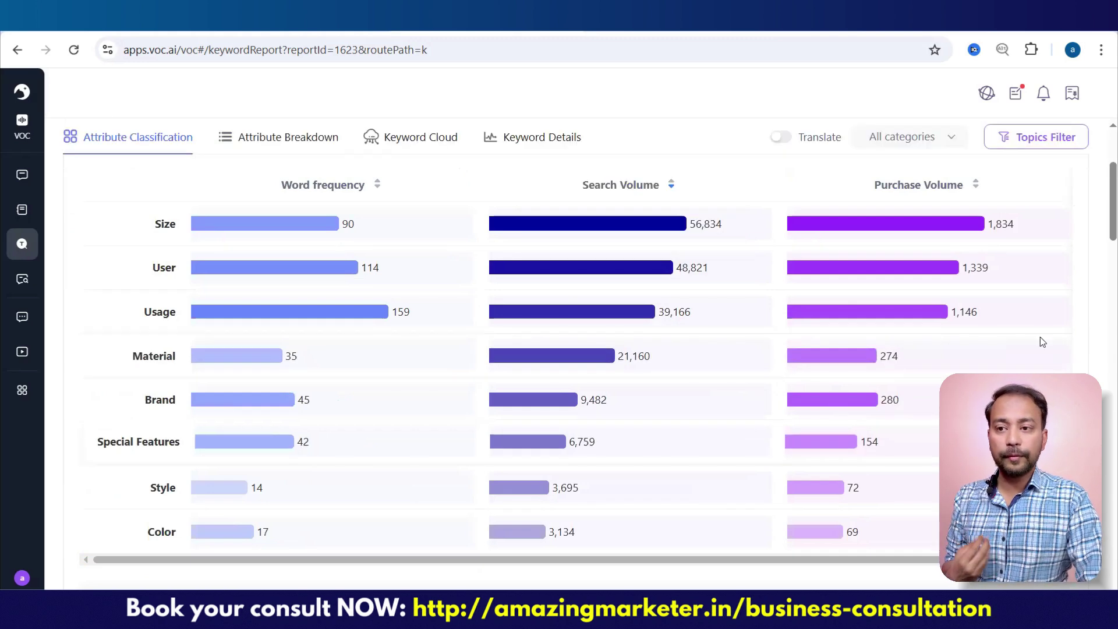
scroll(1004, 304, up, 3)
click(1009, 304)
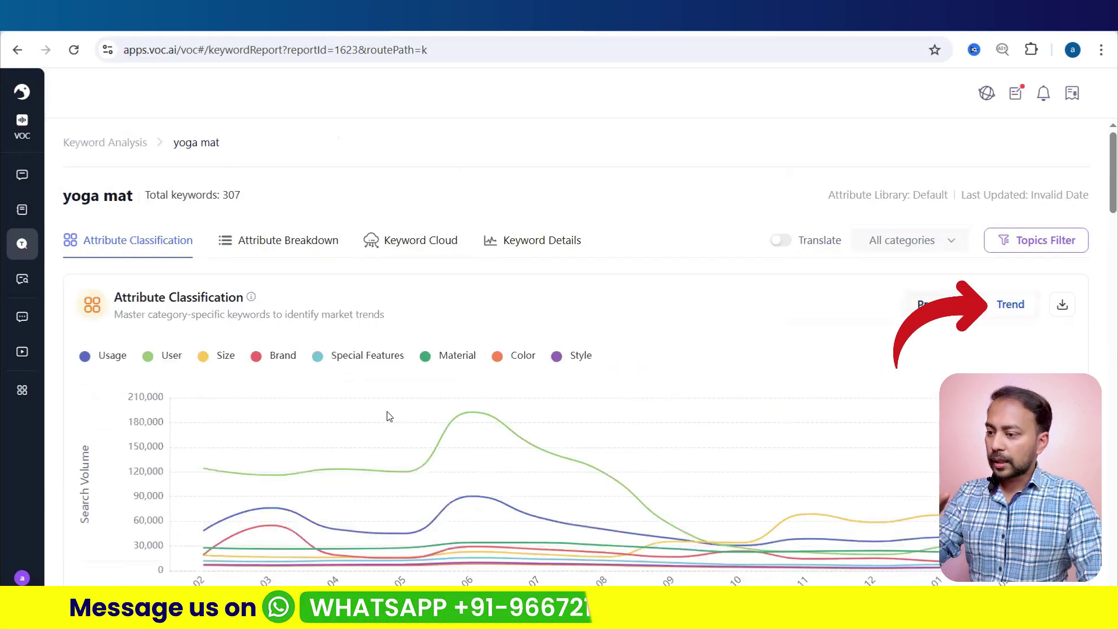
scroll(463, 414, down, 2)
scroll(982, 369, down, 1)
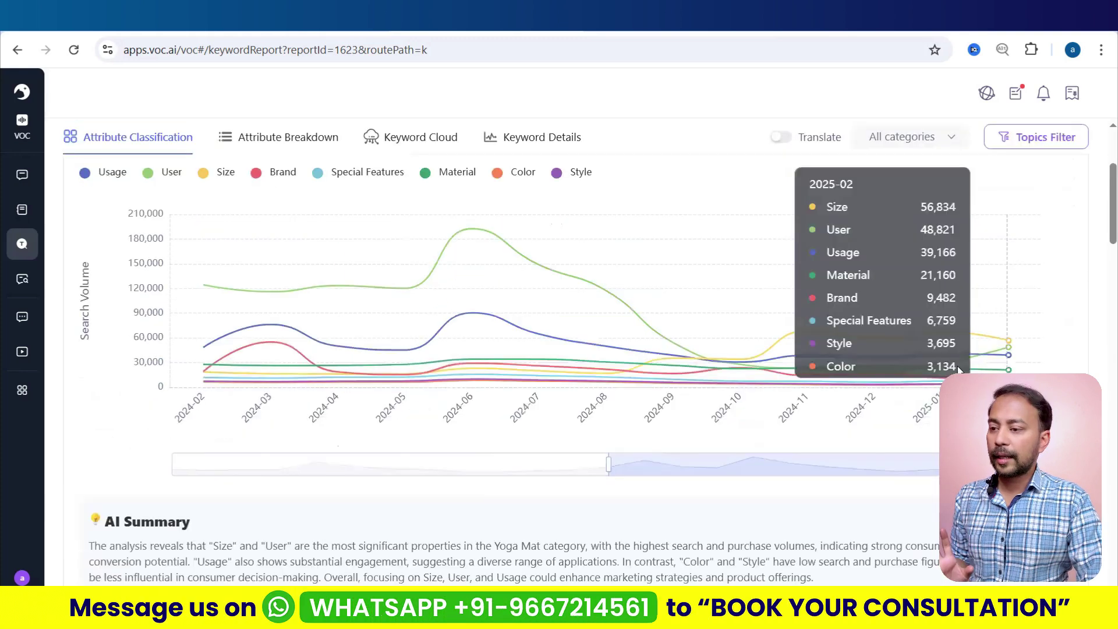
- Show the Brand view of the Attribute Breakdown as a trend and examine the brands' monthly search volume
scroll(960, 369, down, 3)
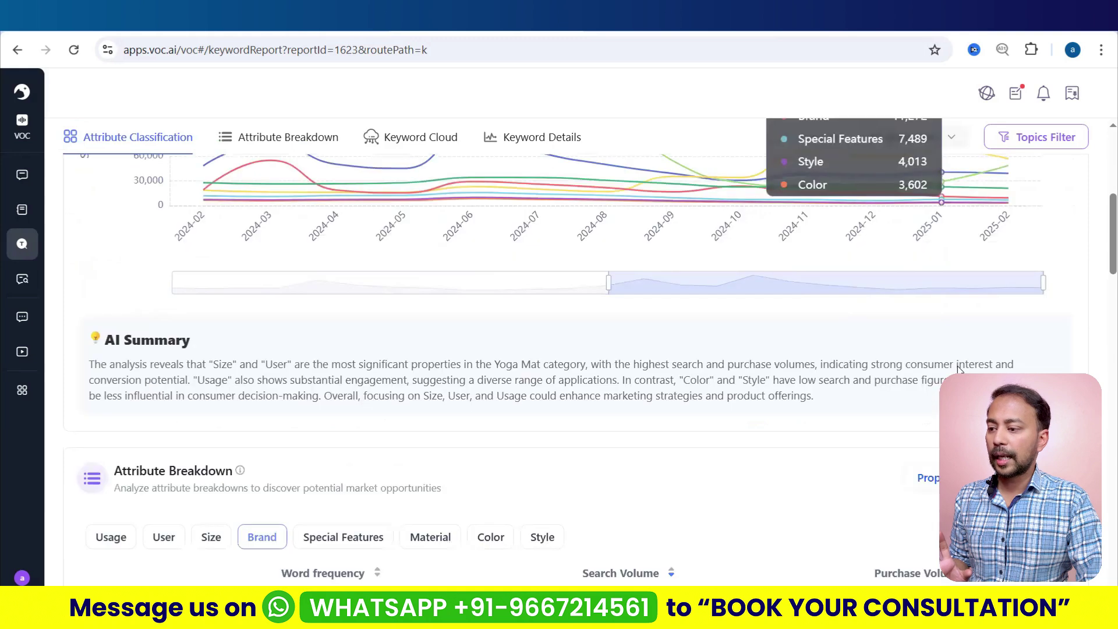
scroll(691, 446, down, 3)
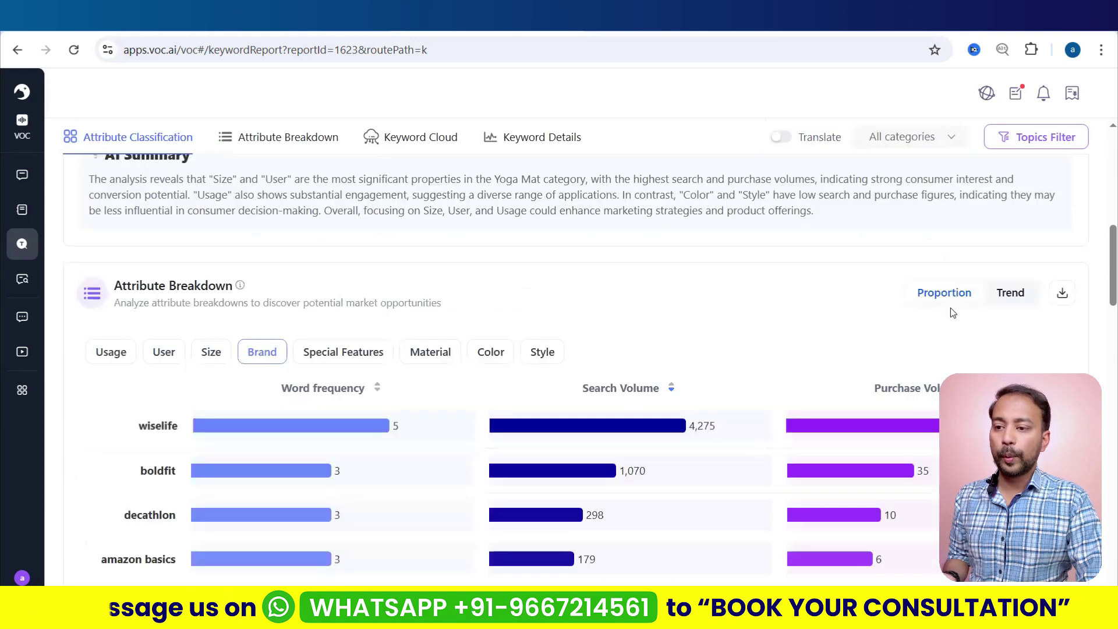
click(1010, 292)
scroll(511, 340, down, 3)
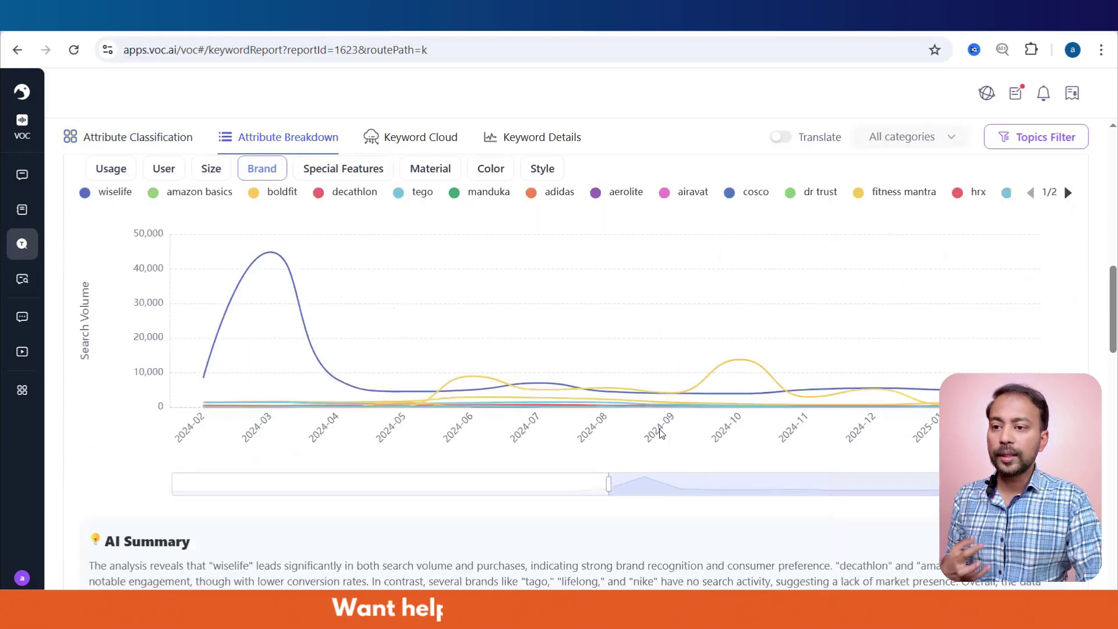
- Open the download options for the Attribute Classification trend chart
scroll(661, 433, up, 7)
scroll(661, 434, up, 4)
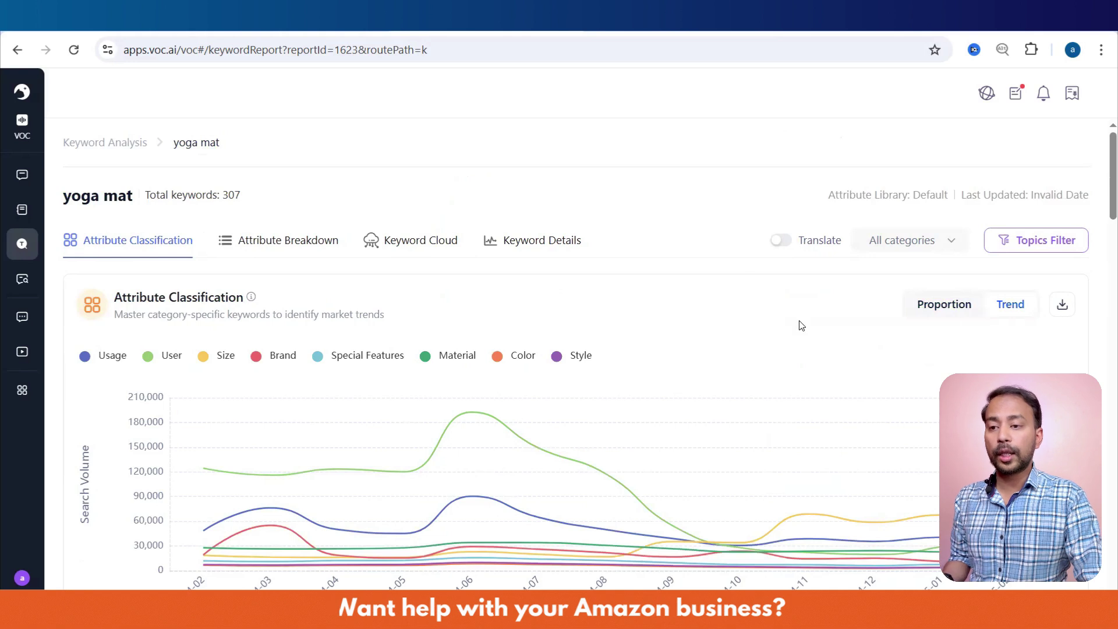
click(1061, 318)
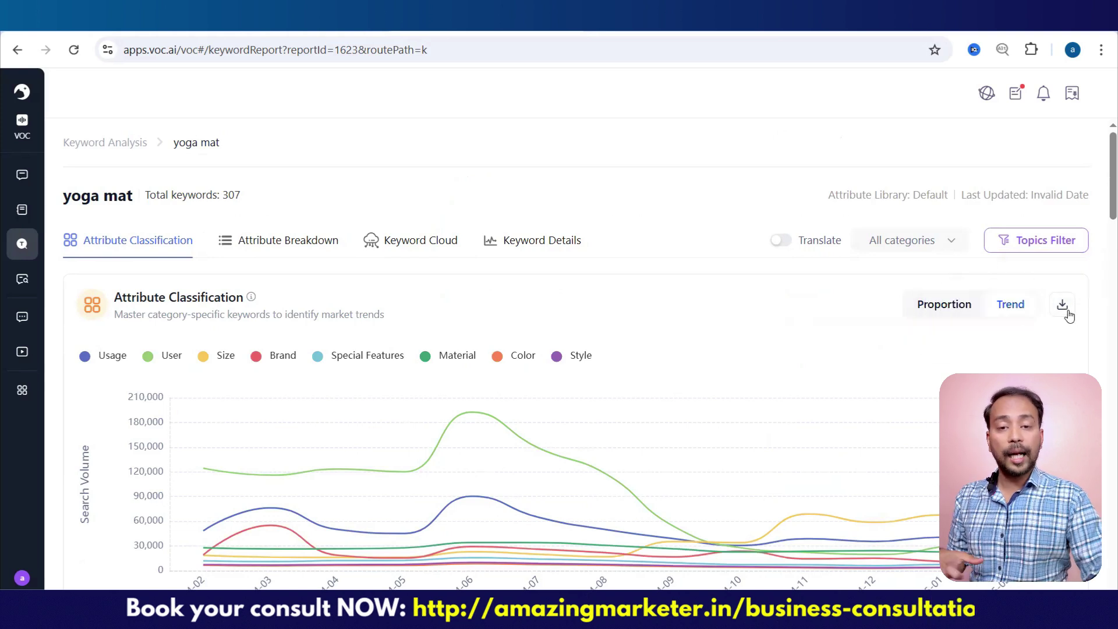
mouse_move(1068, 316)
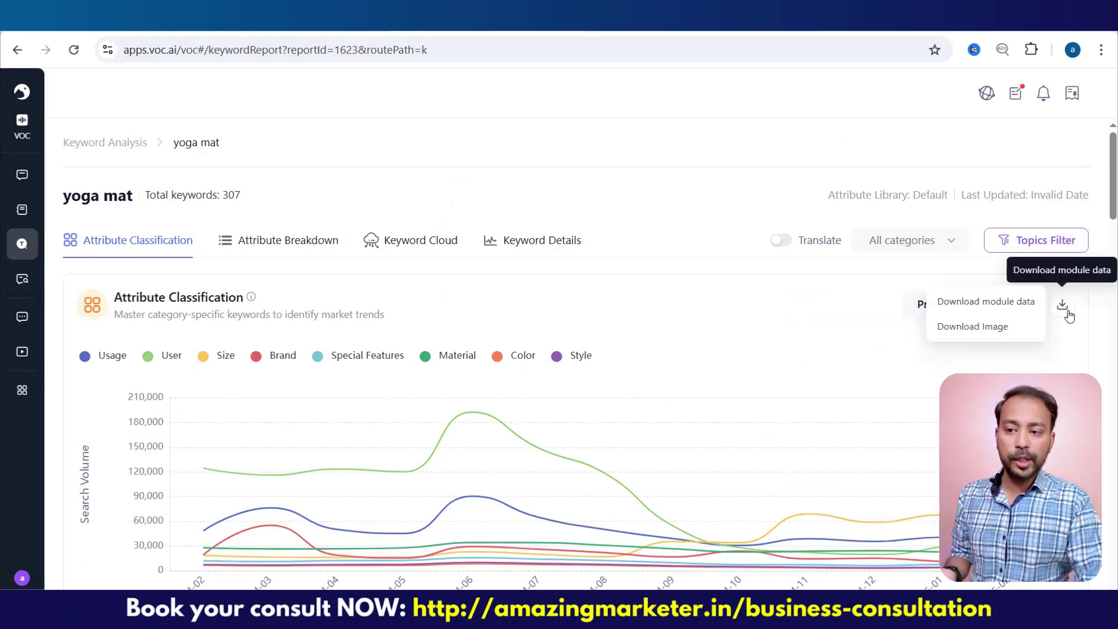